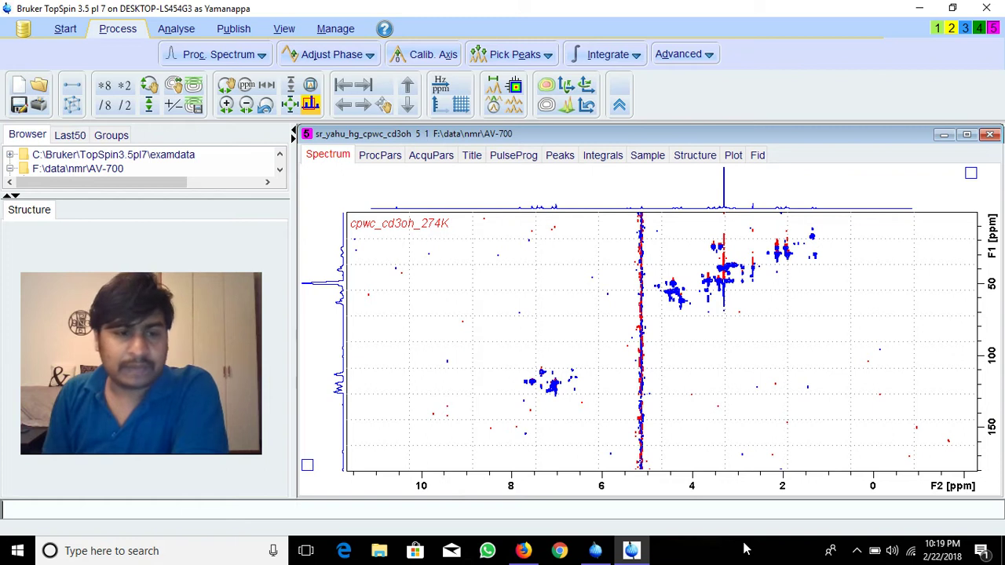
Step: Examine the solvent signal near 5 ppm and the surrounding cross peaks in the cpwc_cd3oh_274K spectrum at different contour levels
{"action": "scroll", "coordinate": [644, 186], "scroll_direction": "up", "scroll_amount": 5}
{"action": "scroll", "coordinate": [643, 185], "scroll_direction": "down", "scroll_amount": 5}
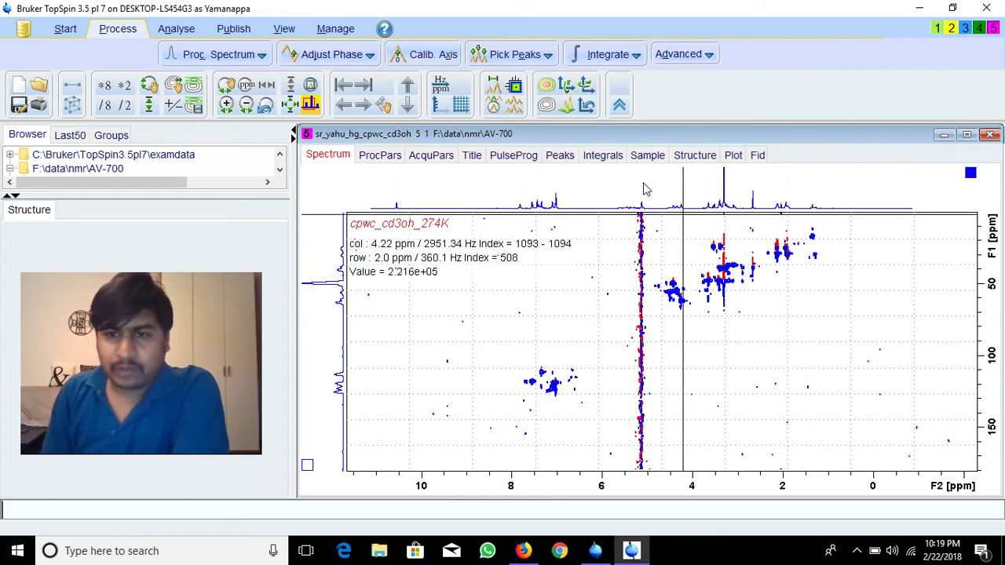
{"action": "left_click_drag", "start_coordinate": [493, 411], "coordinate": [849, 225]}
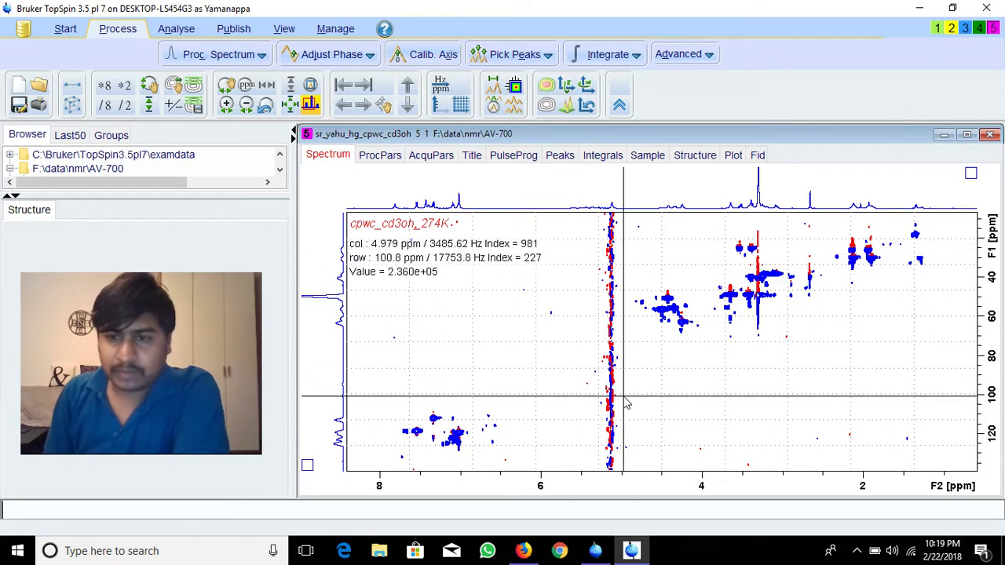
{"action": "scroll", "coordinate": [634, 397], "scroll_direction": "down", "scroll_amount": 3}
{"action": "scroll", "coordinate": [602, 288], "scroll_direction": "up", "scroll_amount": 2}
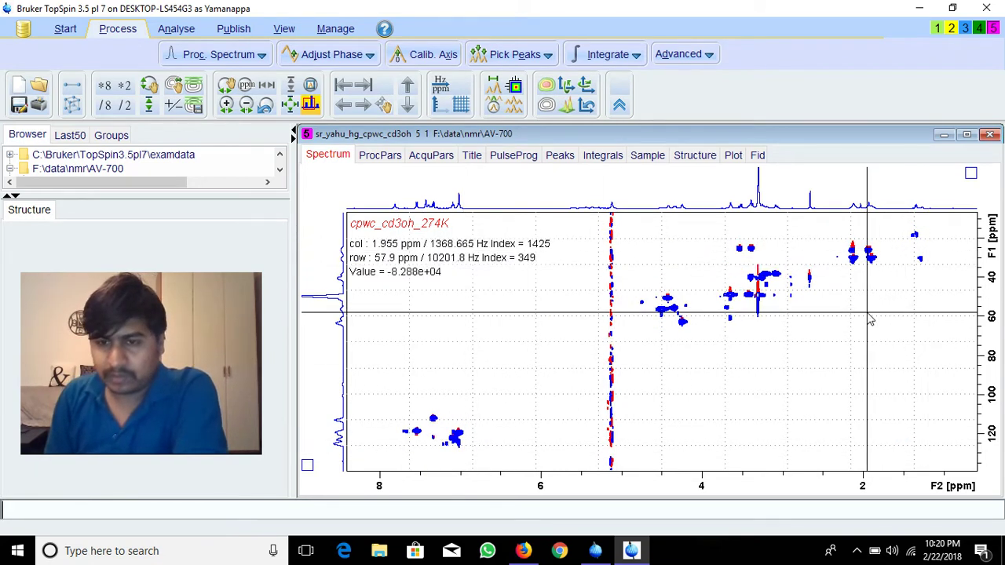
{"action": "scroll", "coordinate": [844, 316], "scroll_direction": "down", "scroll_amount": 5}
{"action": "scroll", "coordinate": [714, 341], "scroll_direction": "up", "scroll_amount": 3}
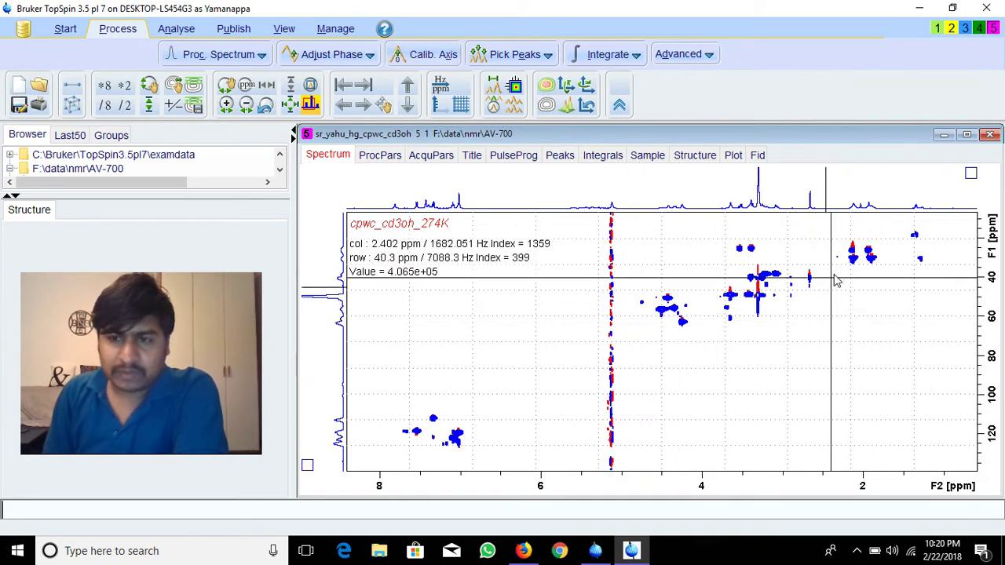
{"action": "scroll", "coordinate": [636, 292], "scroll_direction": "up", "scroll_amount": 3}
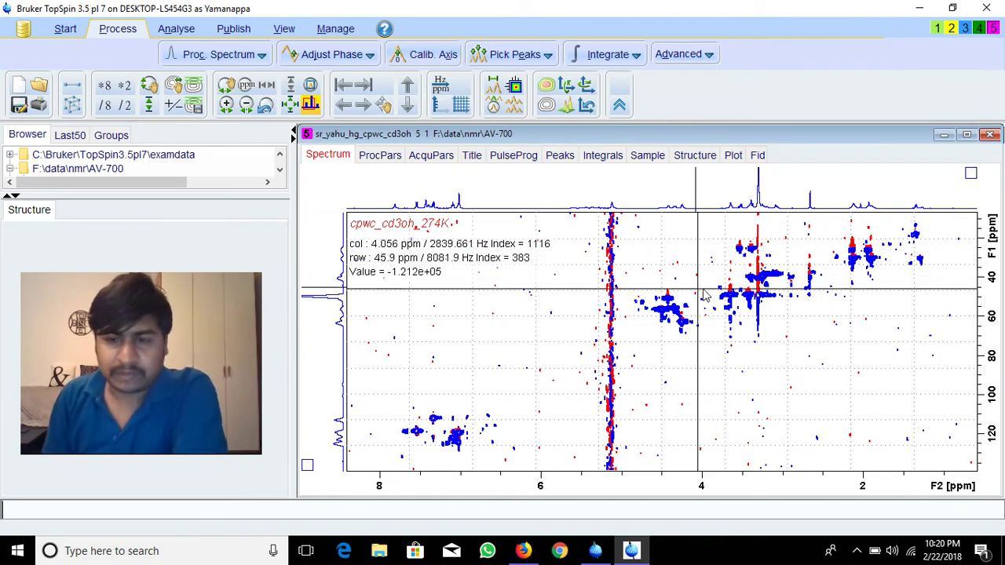
Step: In the processing parameters, set the F2 baseline mode BC_mod to qfil and the filter width BCFW to 0.1 ppm
{"action": "left_click", "coordinate": [379, 156]}
{"action": "scroll", "coordinate": [878, 265], "scroll_direction": "down", "scroll_amount": 6}
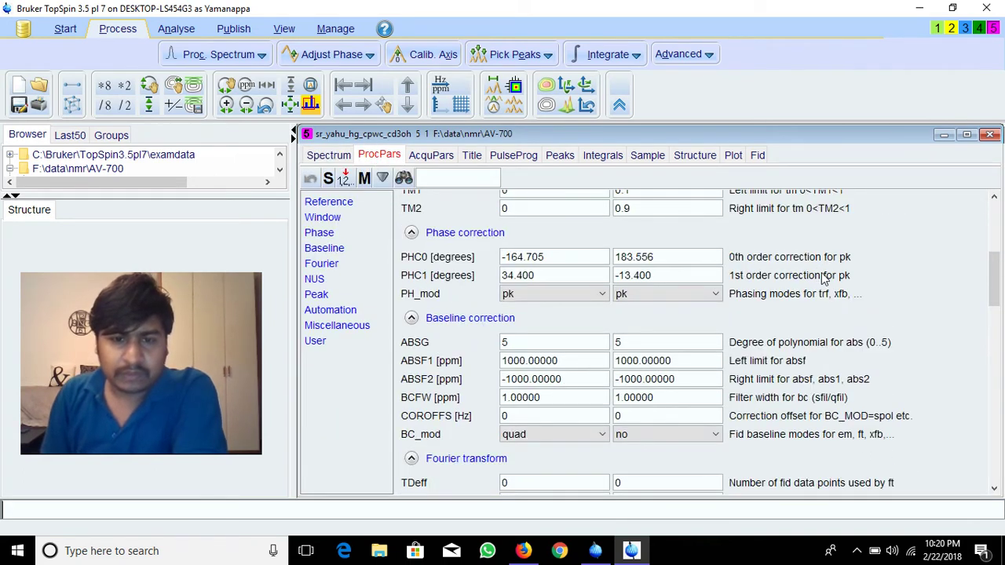
{"action": "scroll", "coordinate": [822, 279], "scroll_direction": "down", "scroll_amount": 1}
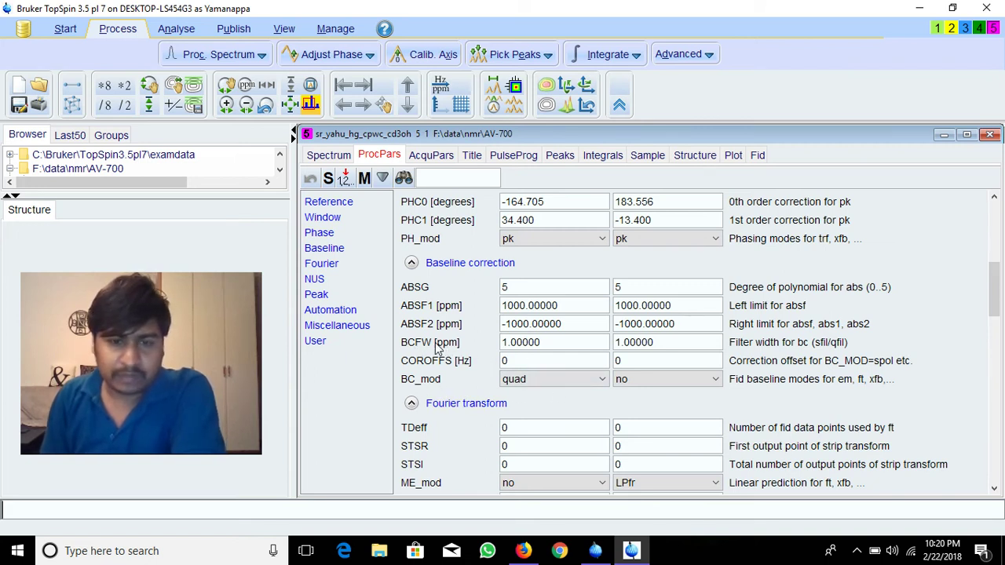
{"action": "left_click", "coordinate": [560, 381]}
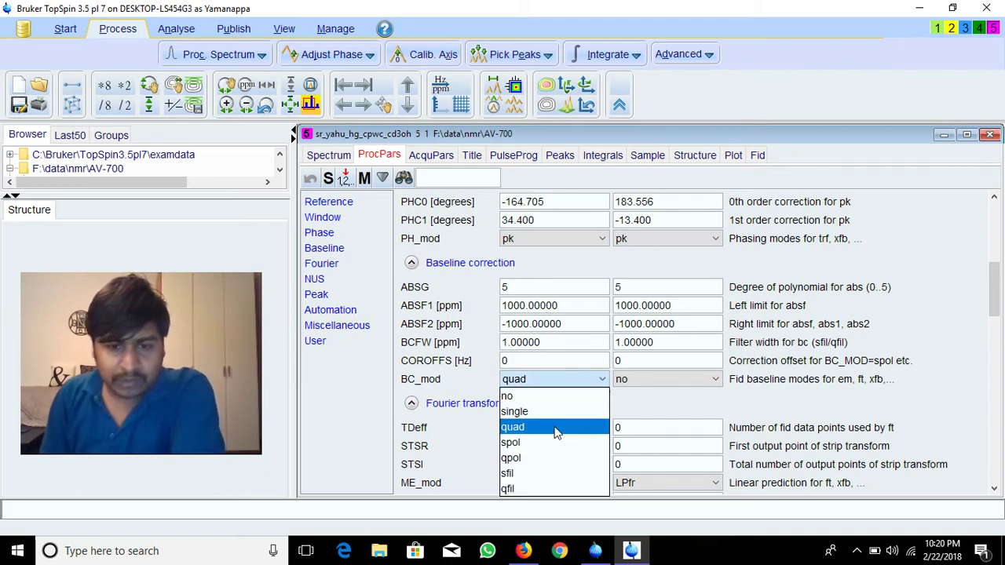
{"action": "left_click", "coordinate": [527, 490]}
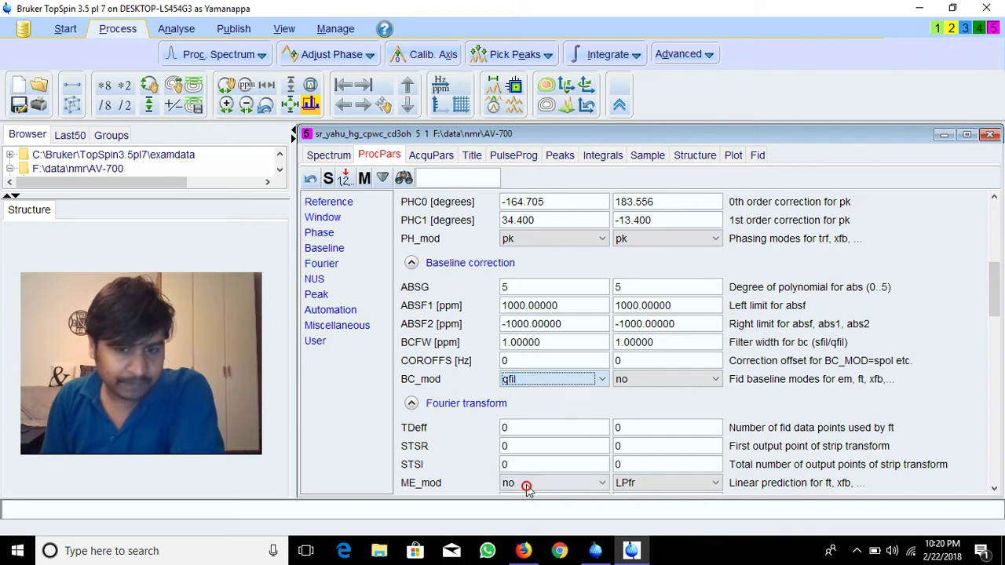
{"action": "double_click", "coordinate": [549, 344]}
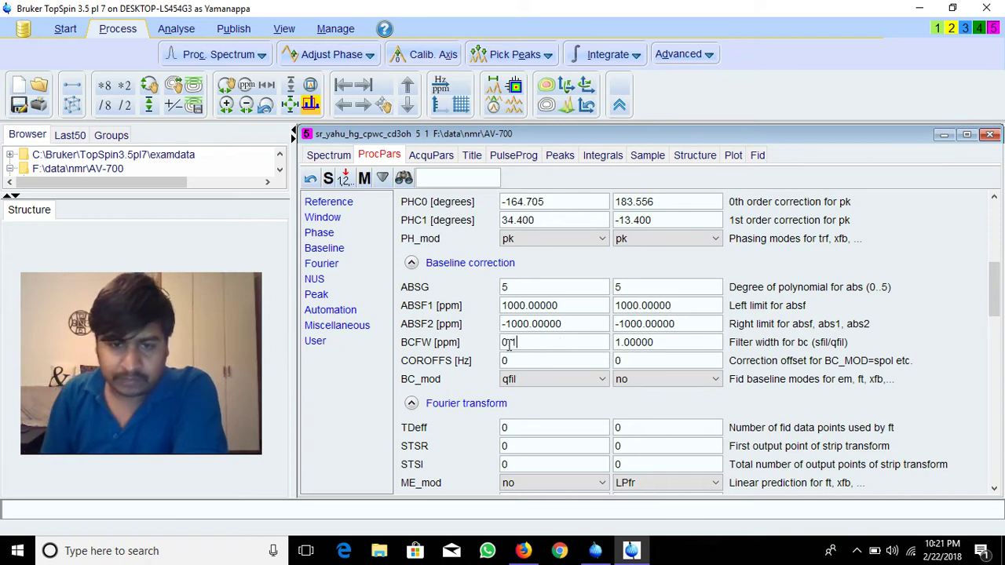
Step: Reprocess the 2D spectrum with xfb and check the solvent signal near 5 ppm at different contour levels
{"action": "left_click", "coordinate": [340, 156]}
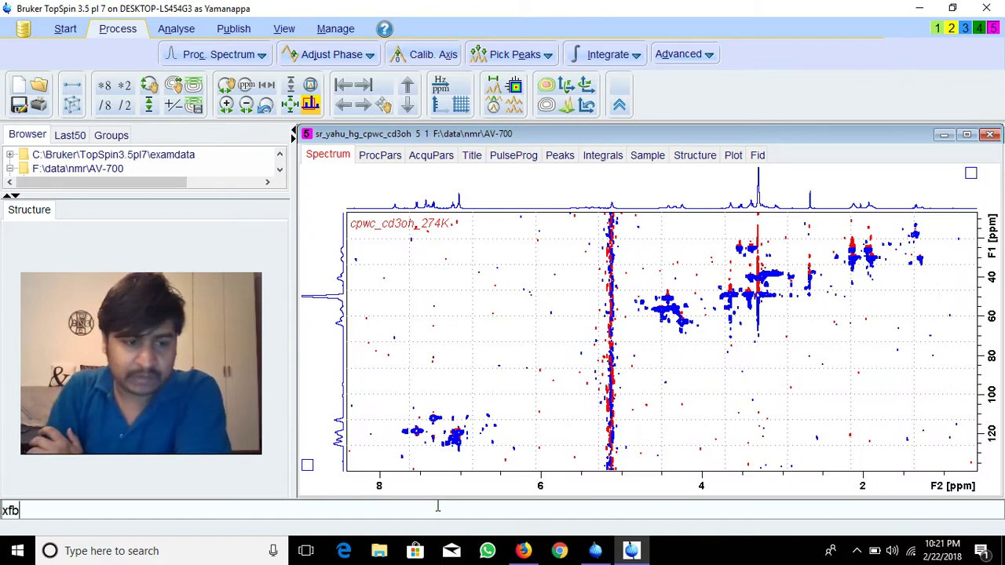
{"action": "key", "text": "Return"}
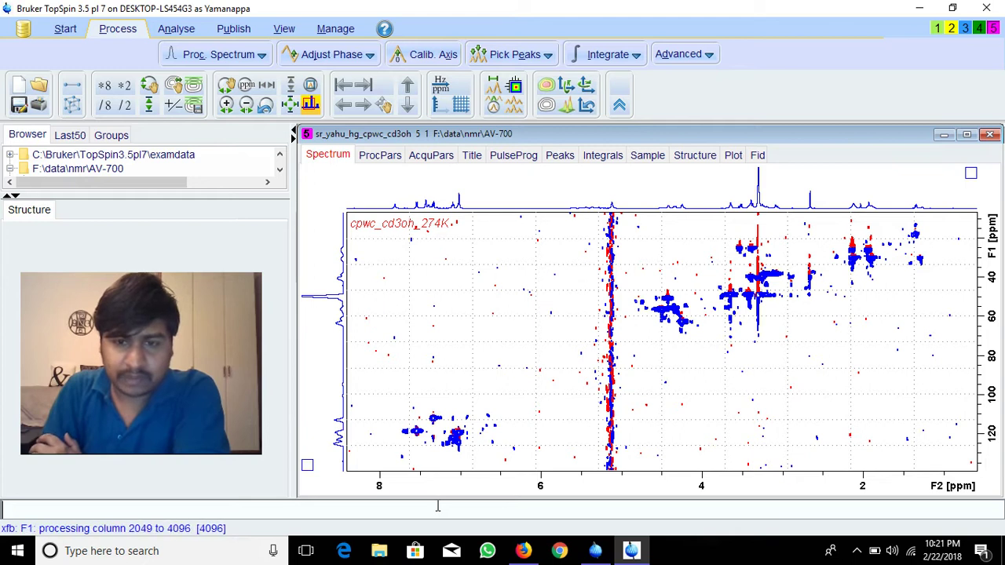
{"action": "scroll", "coordinate": [644, 424], "scroll_direction": "up", "scroll_amount": 4}
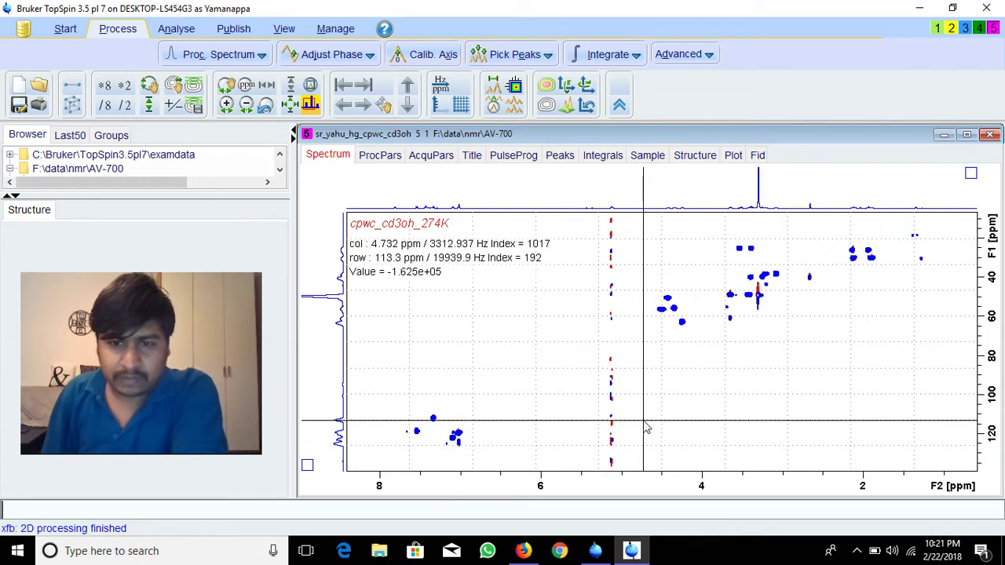
{"action": "scroll", "coordinate": [642, 407], "scroll_direction": "down", "scroll_amount": 4}
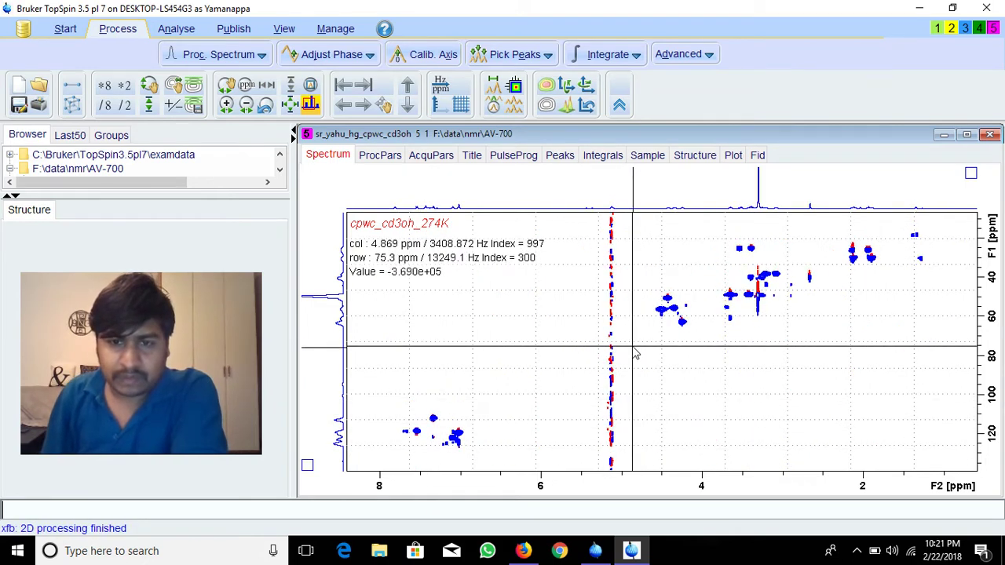
Step: Set the F2 filter width BCFW to 0.5 ppm, reprocess with xfb and inspect the spectrum in close-up and full view
{"action": "left_click", "coordinate": [380, 155]}
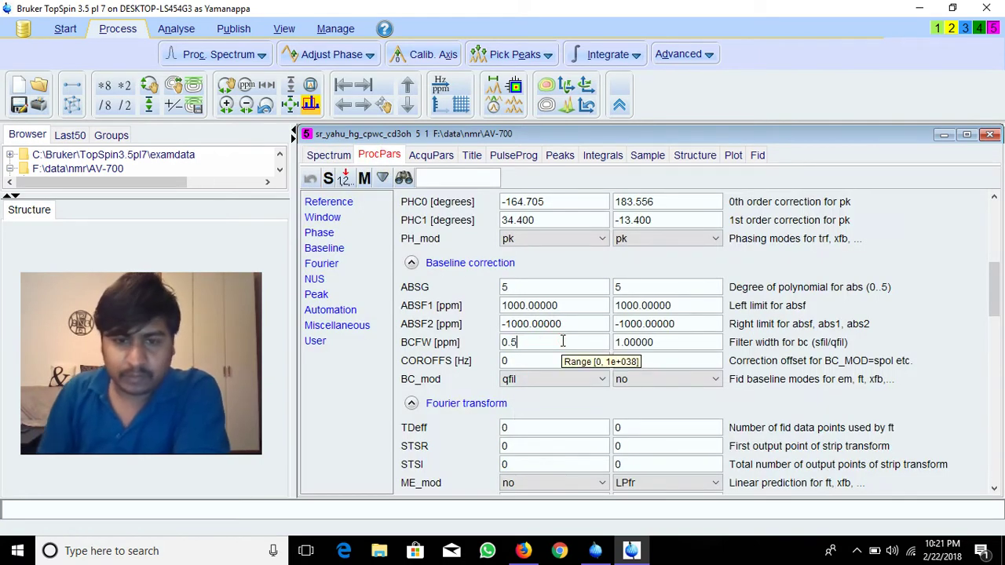
{"action": "left_click", "coordinate": [330, 156]}
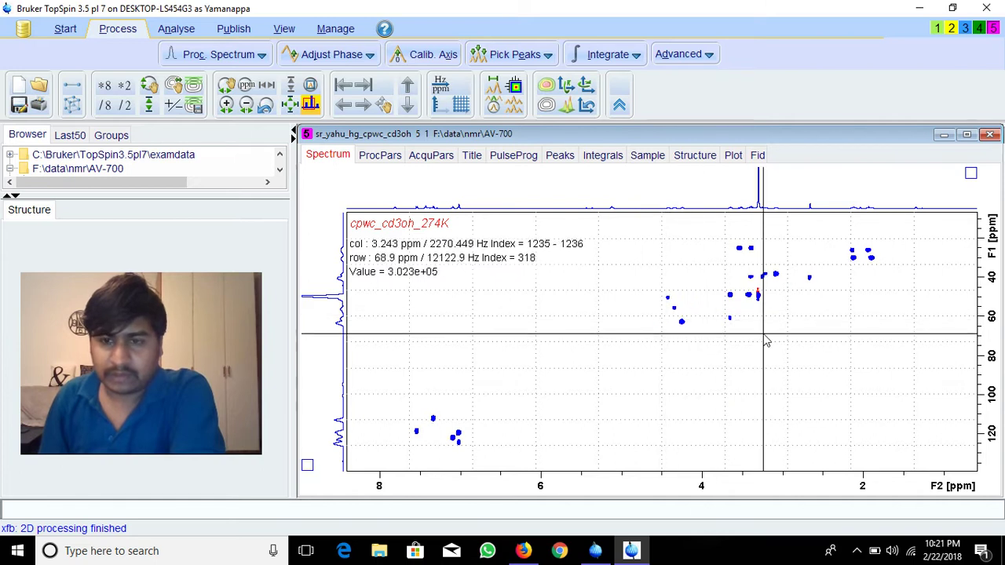
{"action": "left_click_drag", "start_coordinate": [400, 456], "coordinate": [888, 234]}
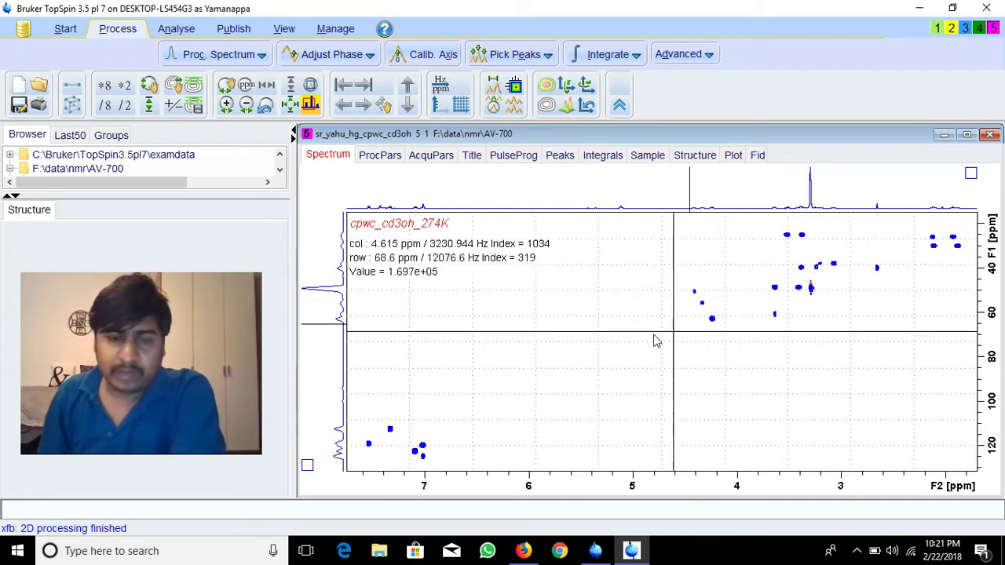
{"action": "left_click", "coordinate": [290, 105]}
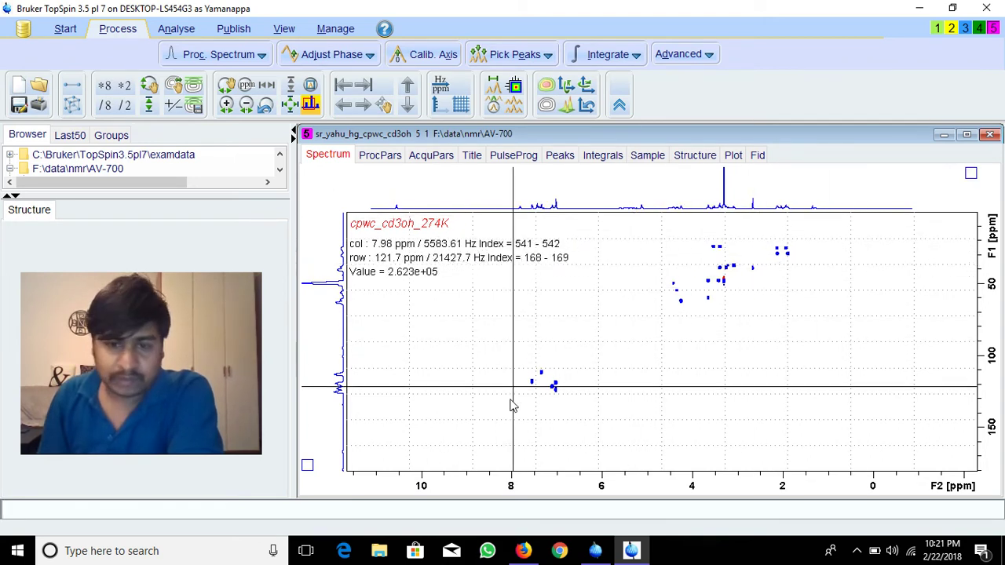
Step: Switch to the TOCSY at 288k dataset and set its F2 BC_mod to qfil and BCFW to 0.5 ppm
{"action": "left_click", "coordinate": [951, 28]}
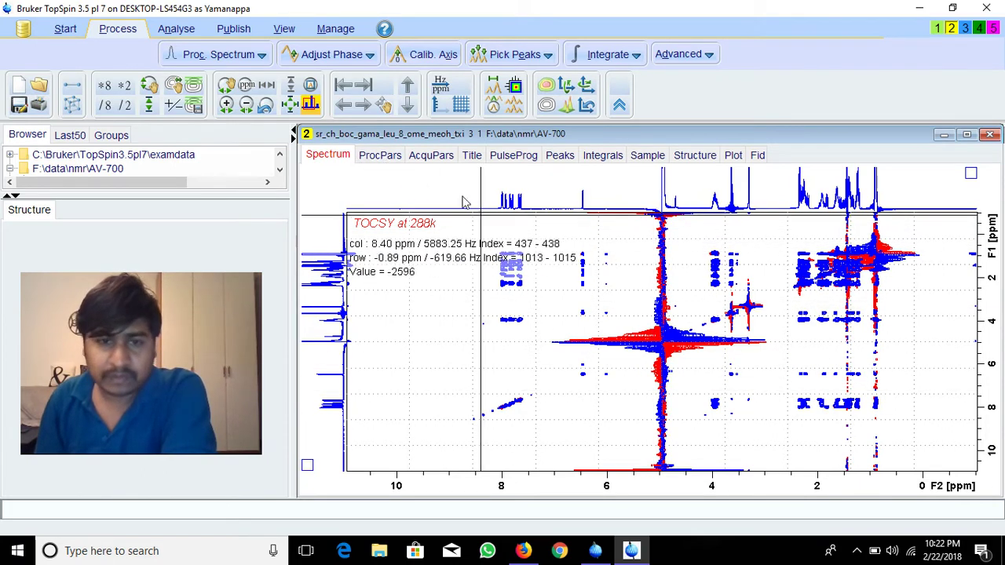
{"action": "left_click", "coordinate": [385, 155]}
{"action": "scroll", "coordinate": [457, 414], "scroll_direction": "down", "scroll_amount": 10}
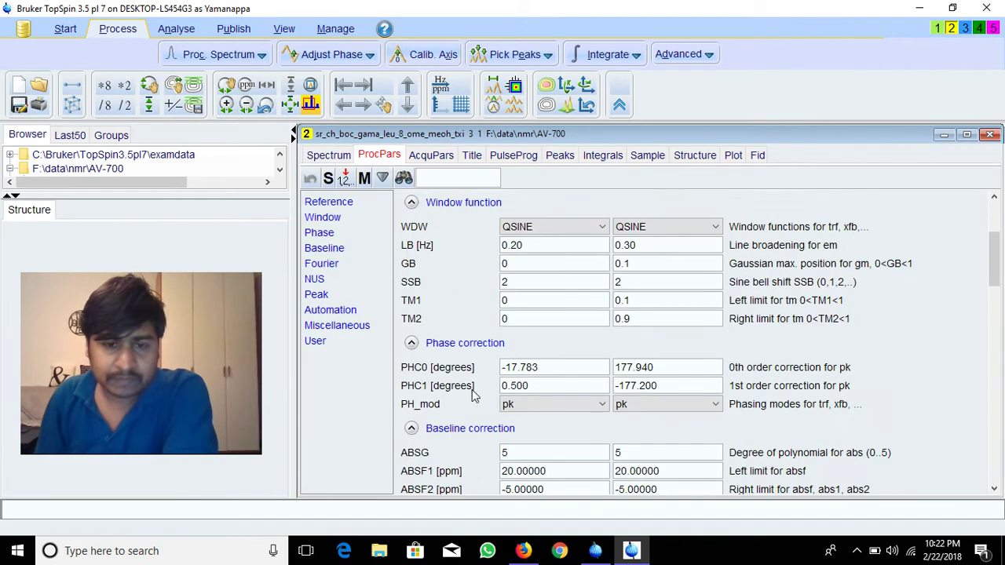
{"action": "left_click", "coordinate": [571, 324]}
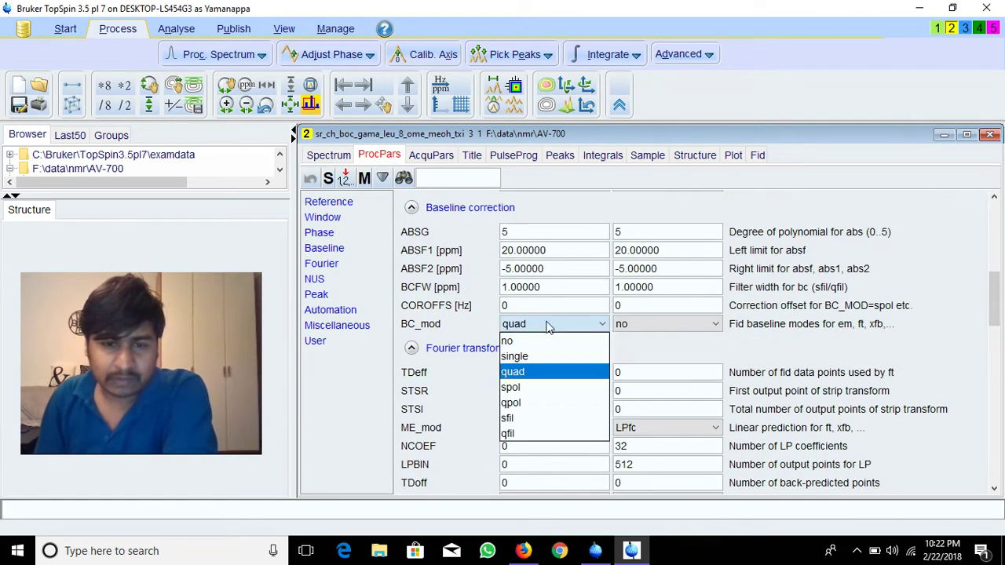
{"action": "left_click", "coordinate": [524, 433]}
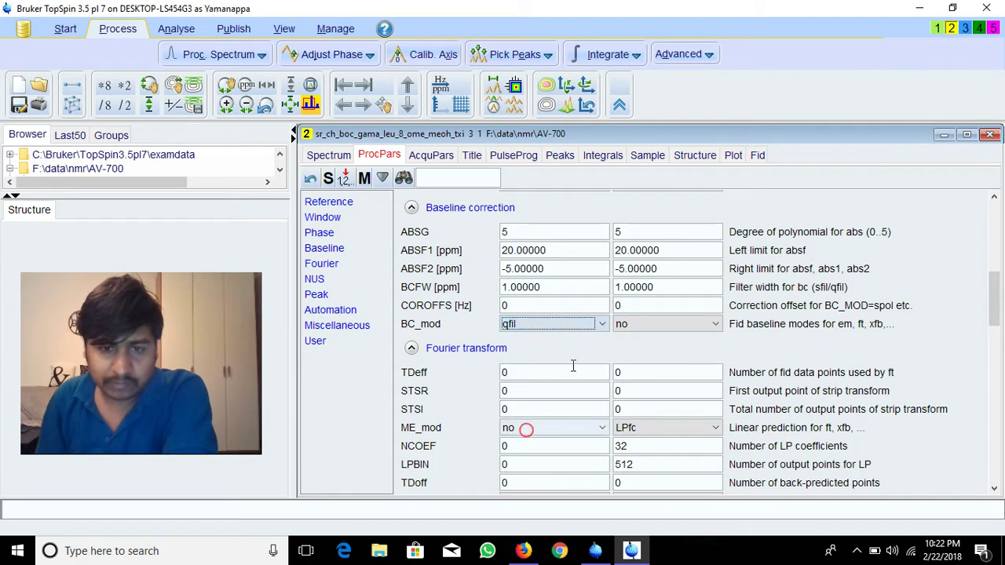
{"action": "left_click", "coordinate": [555, 286]}
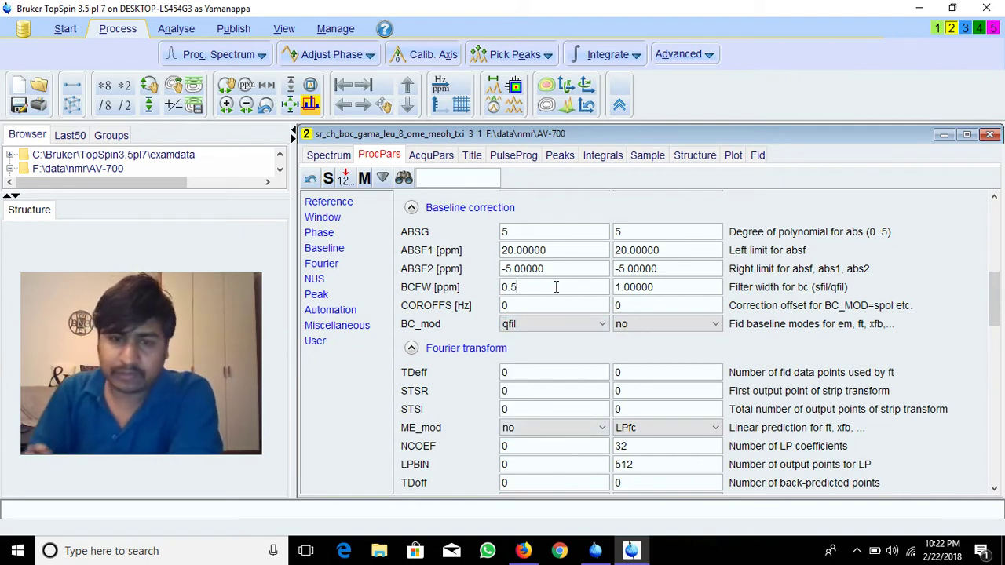
Step: Reprocess the TOCSY spectrum with the xfb command
{"action": "left_click", "coordinate": [329, 156]}
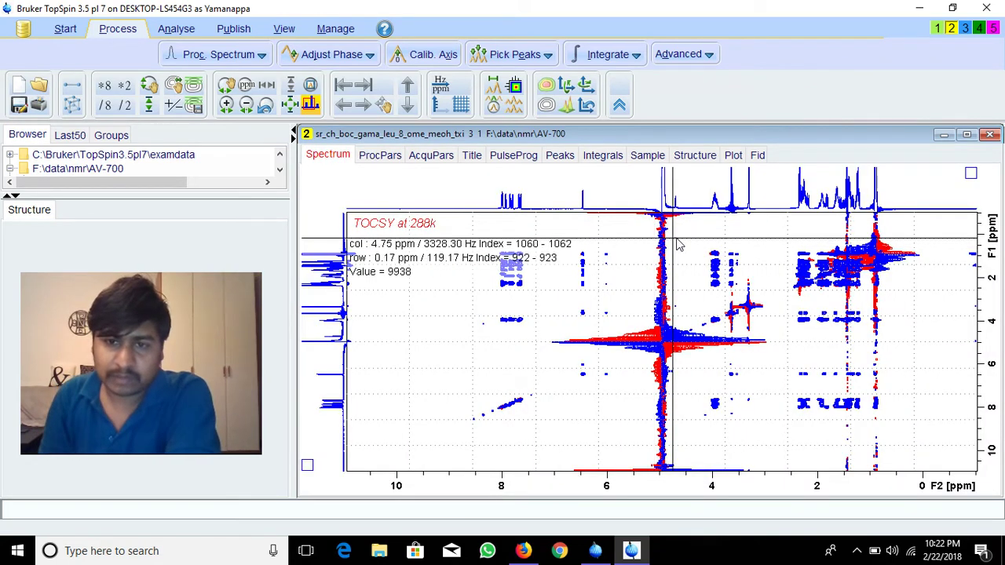
{"action": "left_click", "coordinate": [470, 507]}
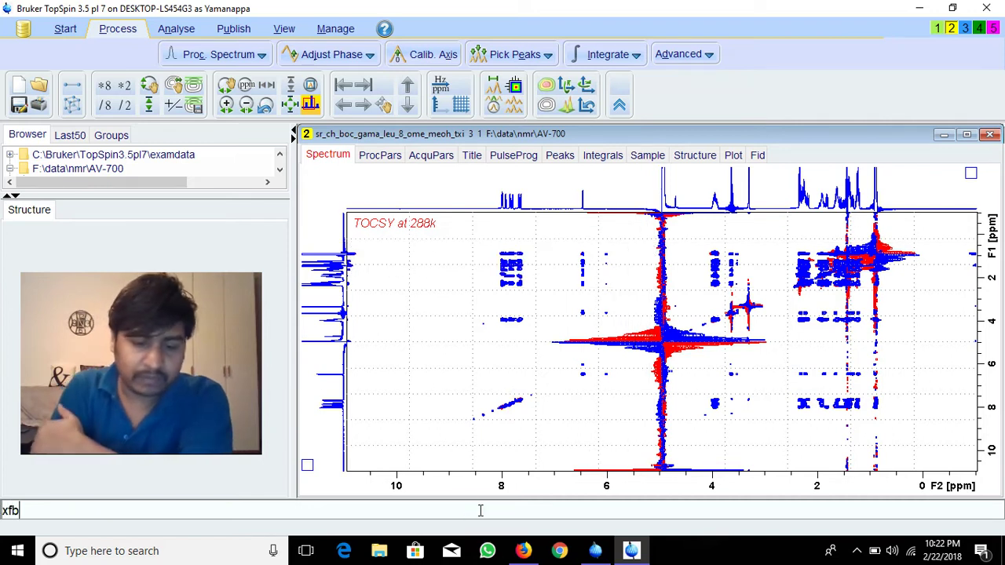
{"action": "type", "text": "xfb"}
{"action": "key", "text": "Return"}
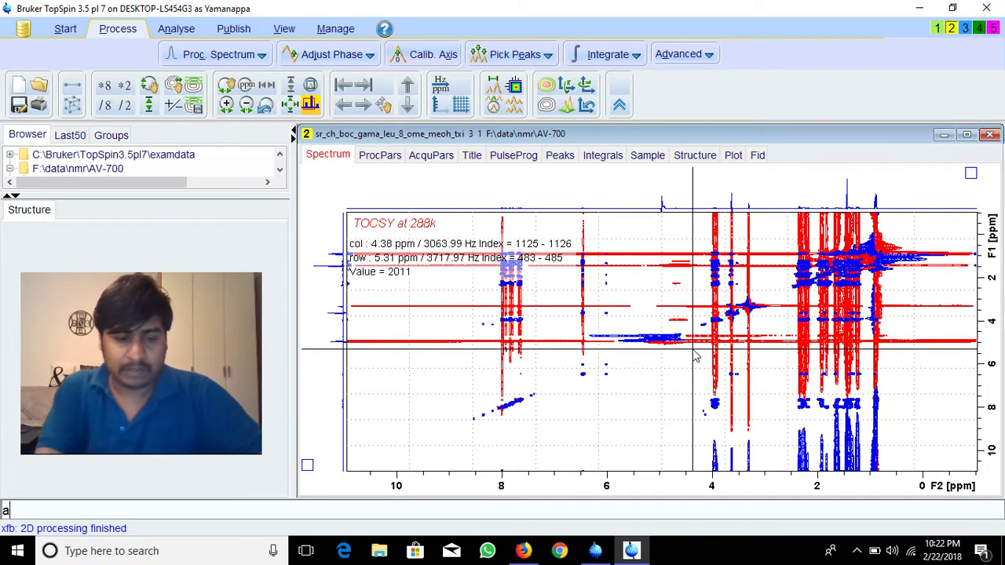
Step: Apply the abs1 baseline correction to the TOCSY spectrum and check the remaining solvent signal at different contour levels
{"action": "type", "text": "abs1"}
{"action": "key", "text": "Return"}
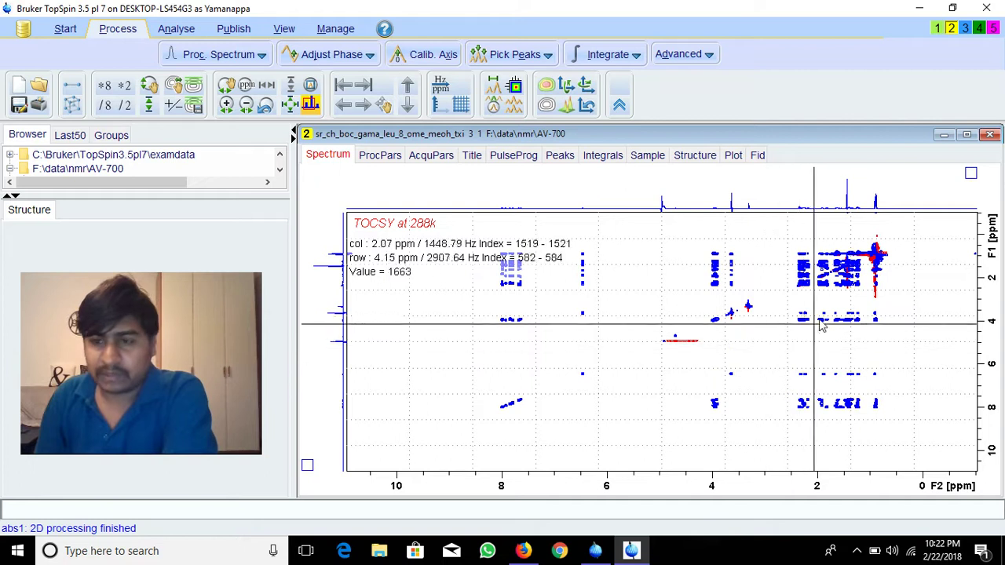
{"action": "scroll", "coordinate": [666, 331], "scroll_direction": "up", "scroll_amount": 1}
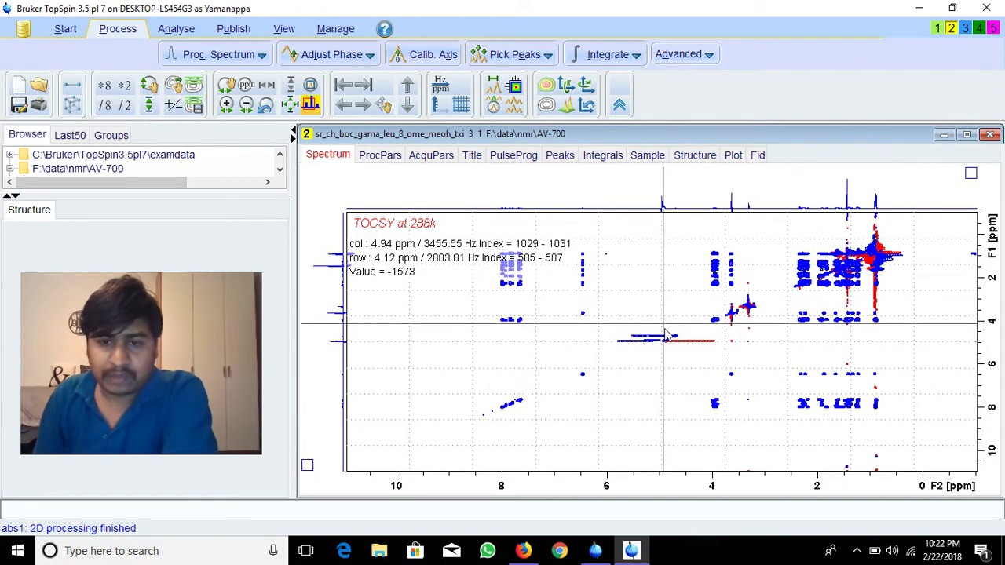
{"action": "scroll", "coordinate": [652, 318], "scroll_direction": "up", "scroll_amount": 1}
{"action": "scroll", "coordinate": [652, 318], "scroll_direction": "up", "scroll_amount": 1}
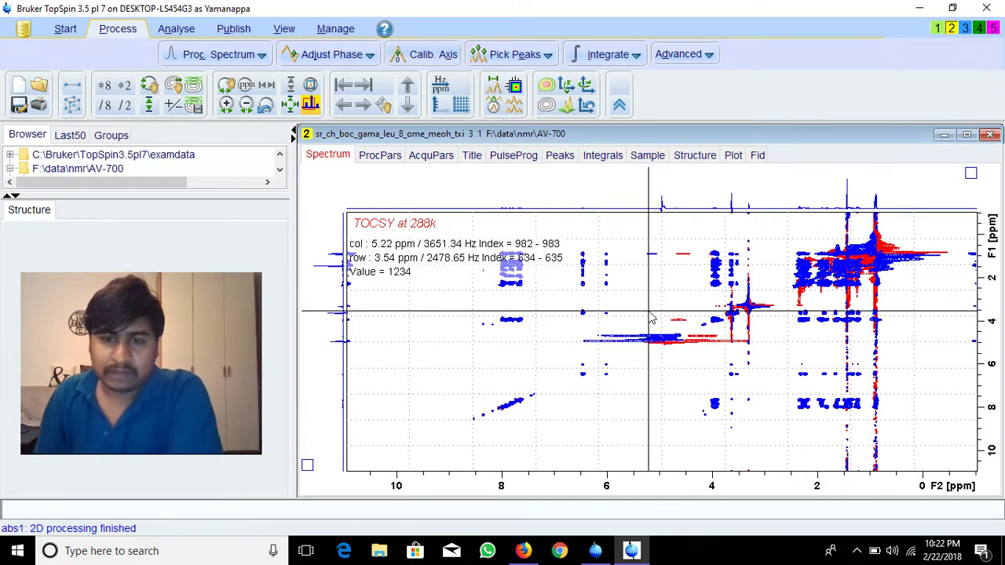
{"action": "scroll", "coordinate": [637, 318], "scroll_direction": "down", "scroll_amount": 1}
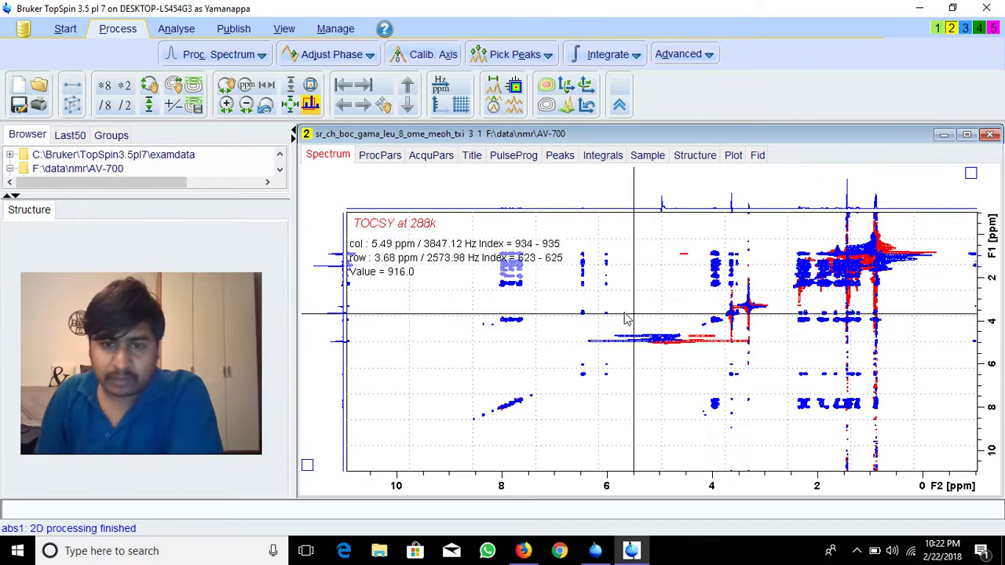
{"action": "scroll", "coordinate": [621, 314], "scroll_direction": "up", "scroll_amount": 1}
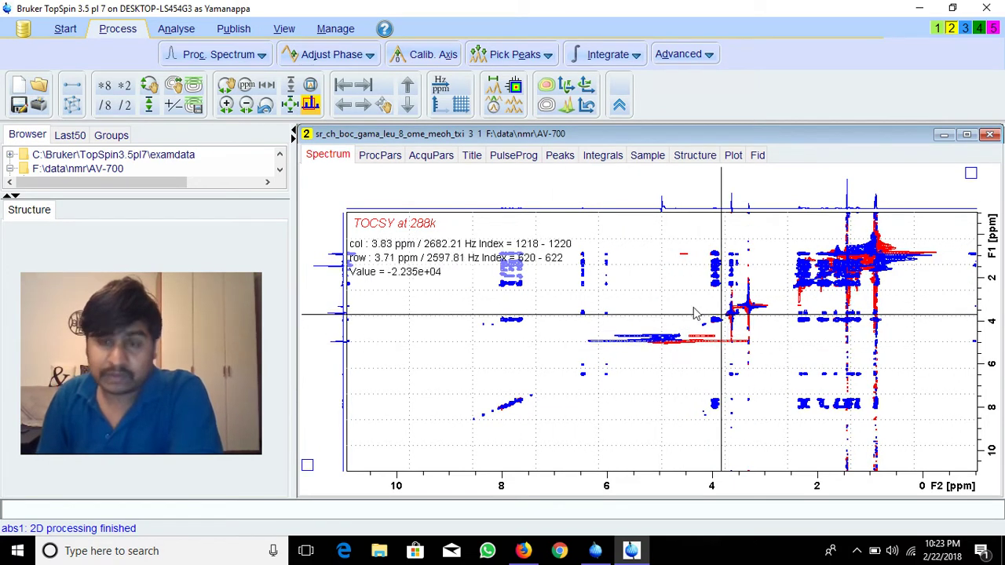
Step: Enter a new F2 filter width BCFW for the TOCSY dataset and reprocess the spectrum with xfb
{"action": "left_click", "coordinate": [379, 154]}
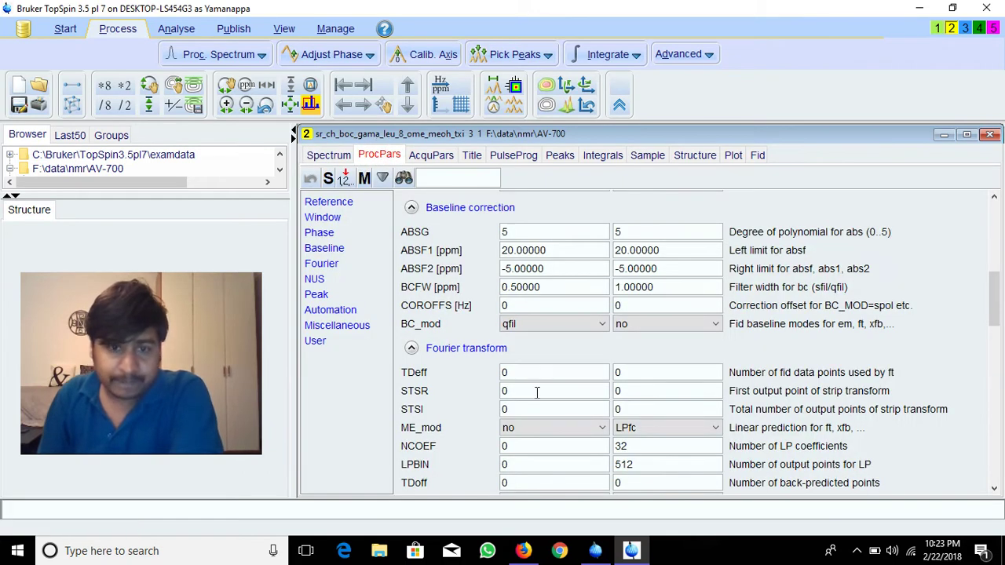
{"action": "scroll", "coordinate": [532, 365], "scroll_direction": "down", "scroll_amount": 15}
{"action": "scroll", "coordinate": [532, 365], "scroll_direction": "down", "scroll_amount": 5}
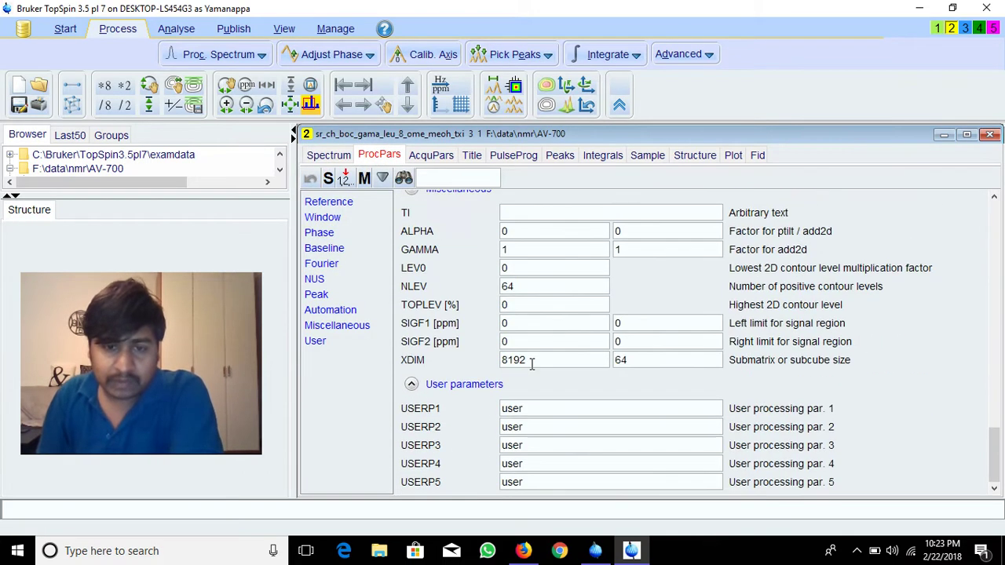
{"action": "scroll", "coordinate": [532, 362], "scroll_direction": "up", "scroll_amount": 20}
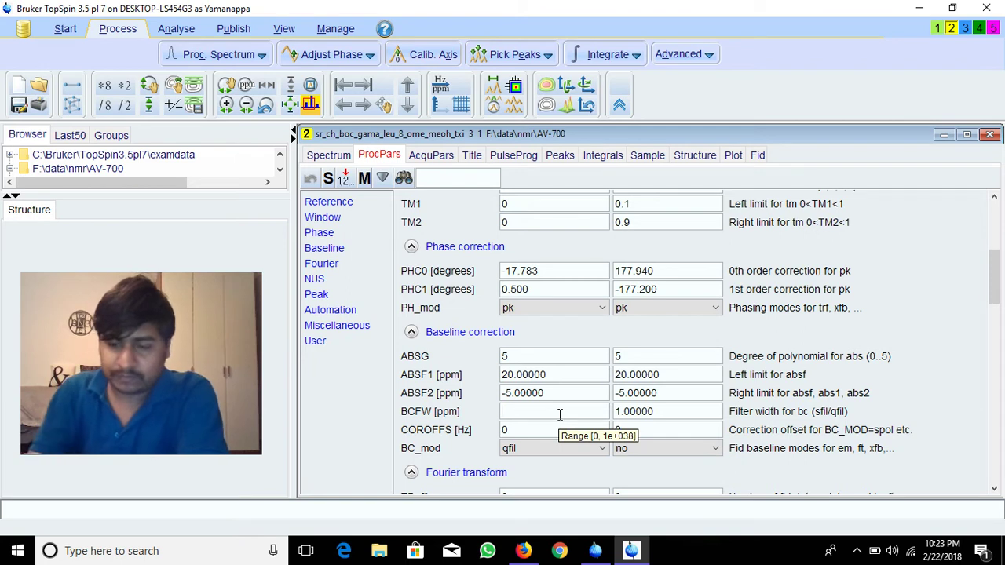
{"action": "left_click", "coordinate": [339, 155]}
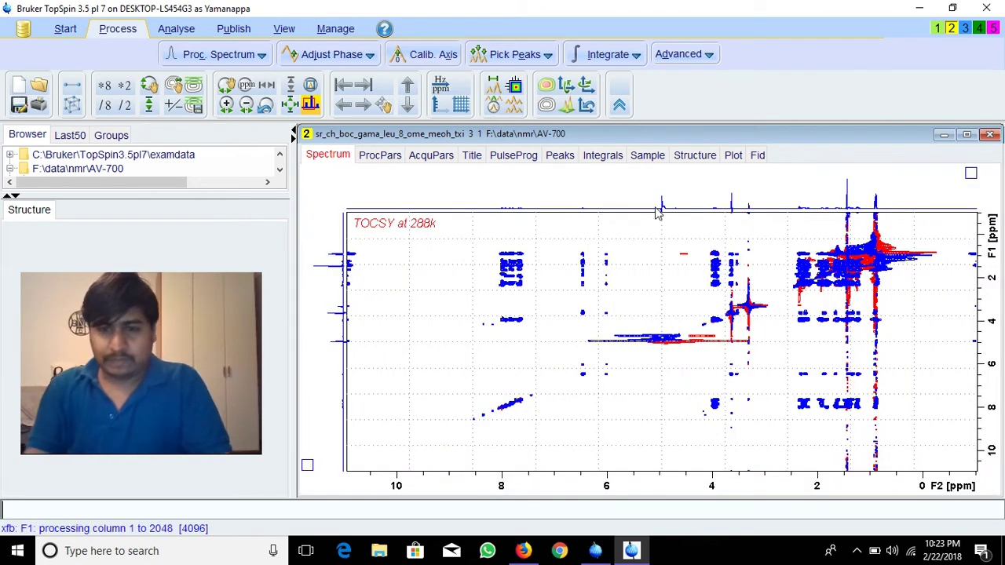
Step: Apply the abs2 and abs1 baseline corrections to the reprocessed TOCSY at 288k spectrum and check the solvent region at different contour levels
{"action": "scroll", "coordinate": [718, 291], "scroll_direction": "up", "scroll_amount": 3}
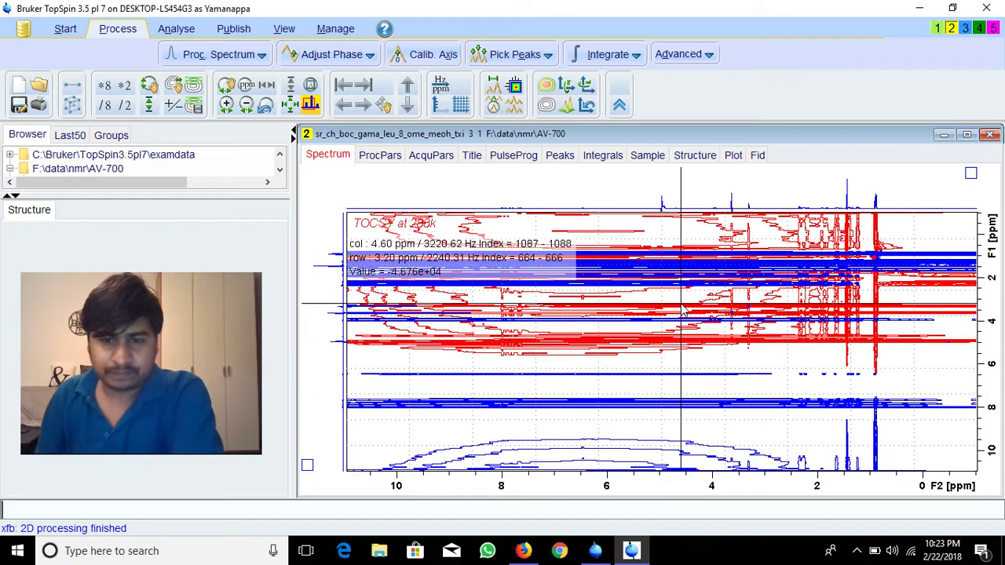
{"action": "scroll", "coordinate": [706, 314], "scroll_direction": "down", "scroll_amount": 4}
{"action": "scroll", "coordinate": [760, 351], "scroll_direction": "up", "scroll_amount": 2}
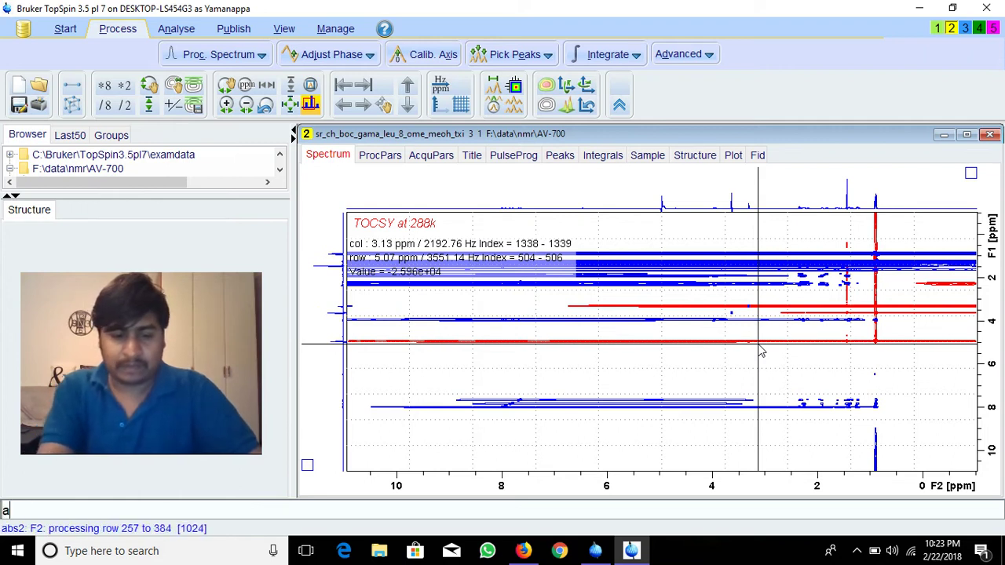
{"action": "key", "text": "Return"}
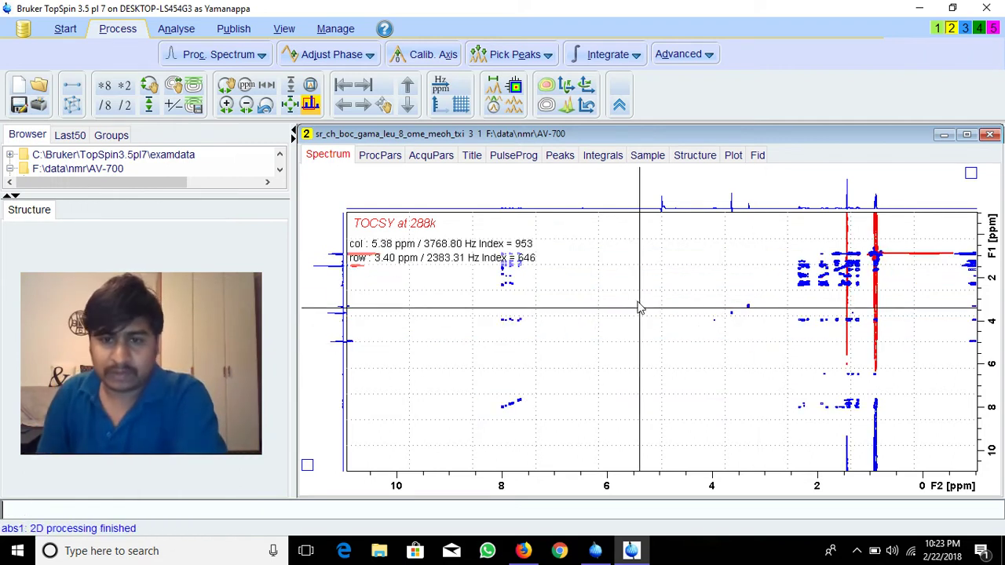
{"action": "scroll", "coordinate": [641, 334], "scroll_direction": "down", "scroll_amount": 3}
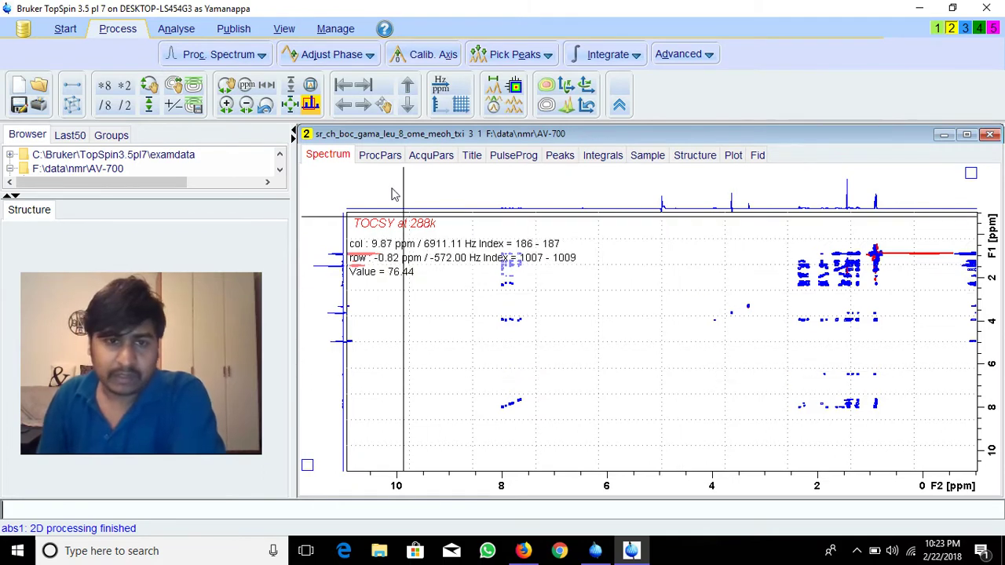
Step: Set the F2 filter width BCFW of the TOCSY at 288k dataset to 0.5 ppm and reprocess the spectrum with xfb
{"action": "left_click", "coordinate": [379, 155]}
{"action": "scroll", "coordinate": [612, 334], "scroll_direction": "down", "scroll_amount": 5}
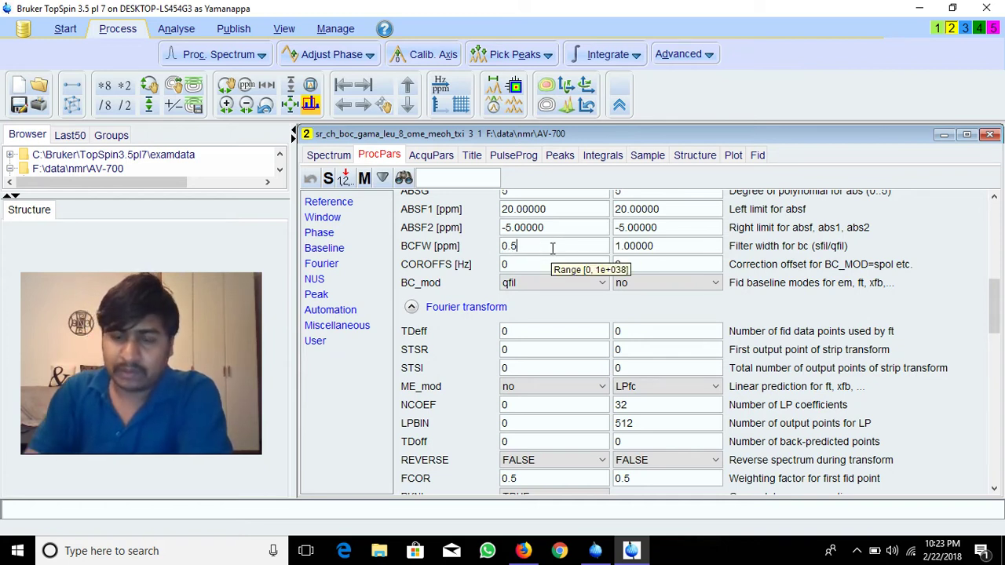
{"action": "left_click", "coordinate": [329, 155]}
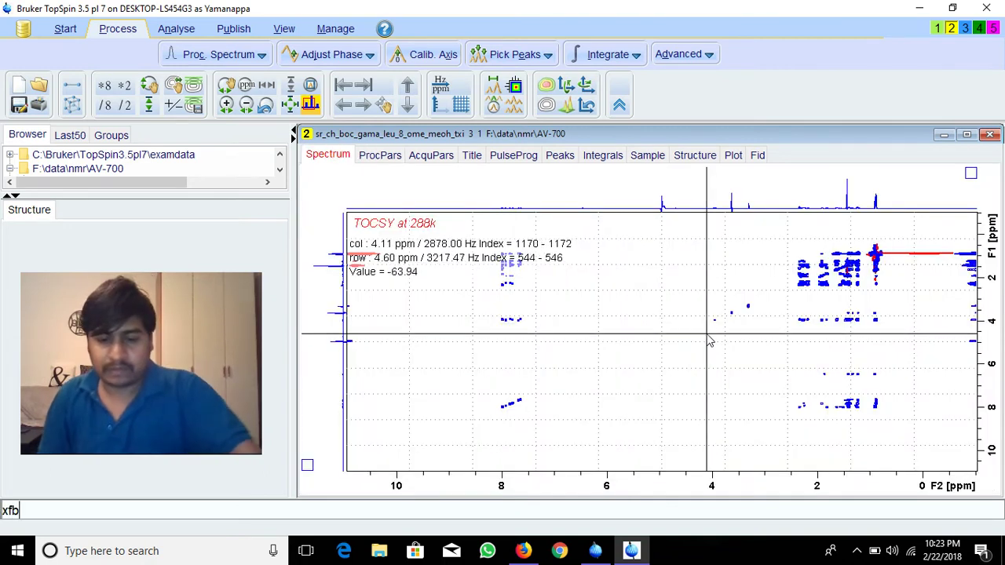
{"action": "key", "text": "Return"}
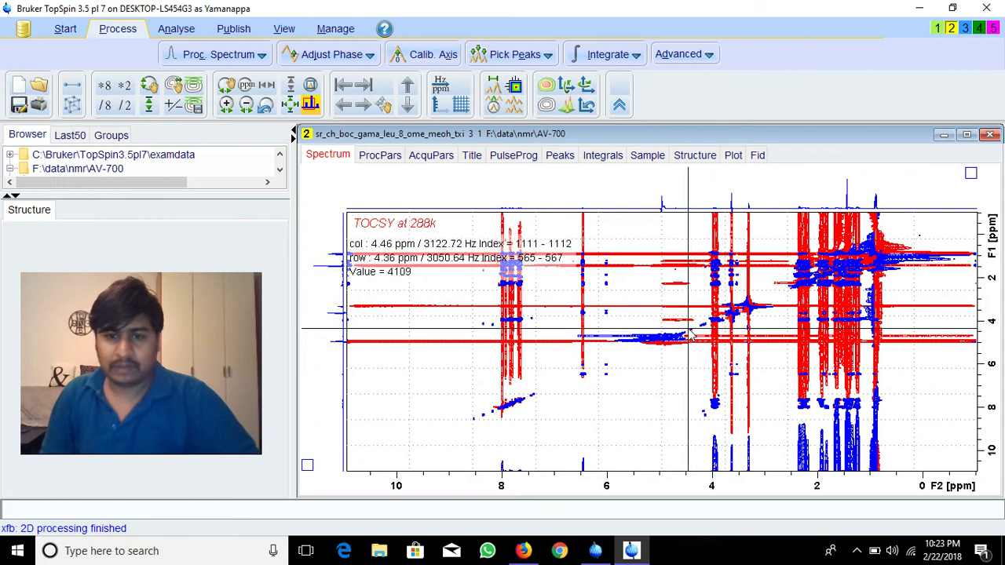
Step: Apply the abs1 baseline correction to the 0.5 ppm filtered TOCSY and inspect the region between about 4.3 and 0.9 ppm
{"action": "type", "text": "abs1"}
{"action": "key", "text": "Return"}
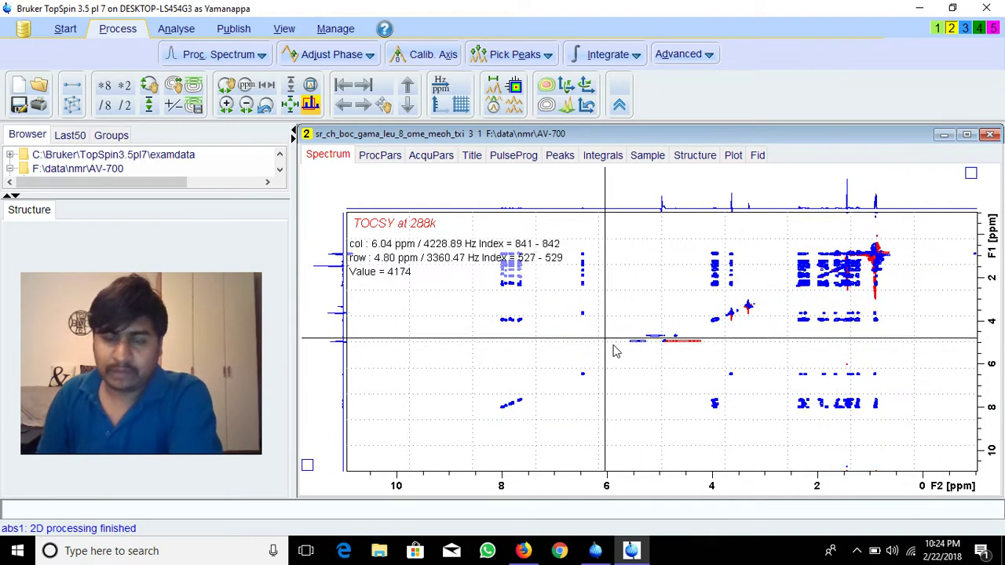
{"action": "left_click_drag", "start_coordinate": [696, 330], "coordinate": [878, 248]}
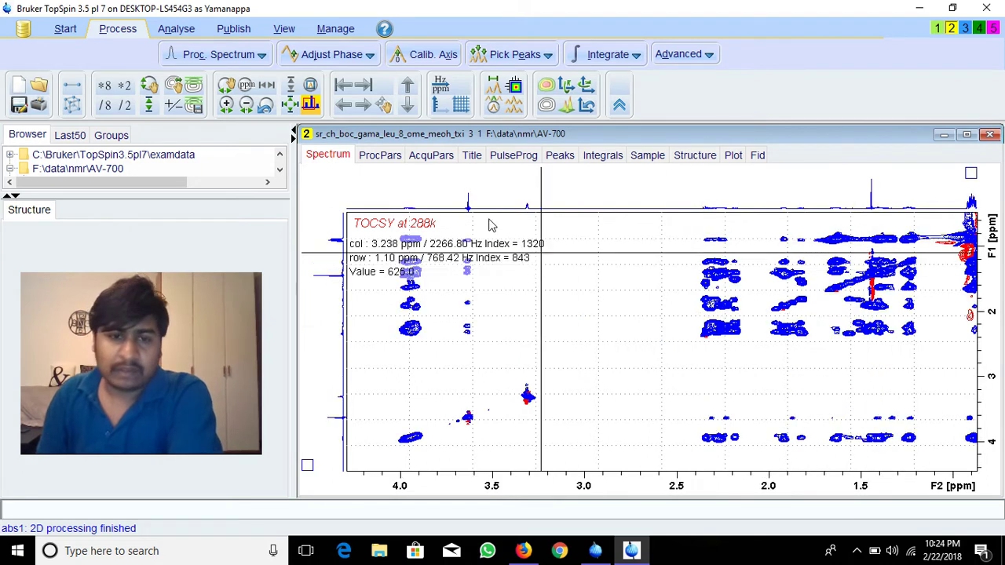
{"action": "left_click", "coordinate": [290, 105]}
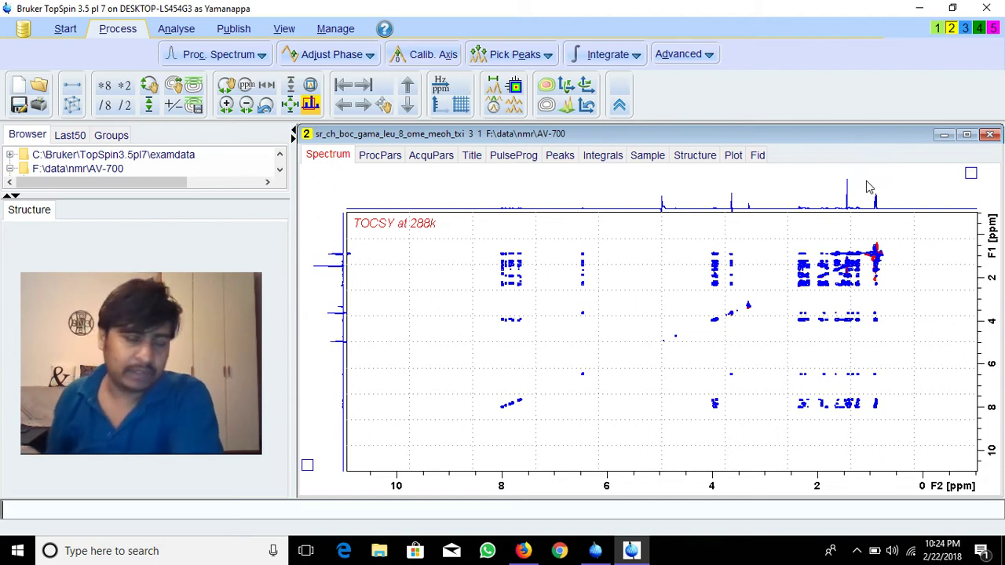
Step: Look through the other open 2D datasets and compare their solvent signals with the filtered TOCSY at 288k
{"action": "left_click", "coordinate": [994, 29]}
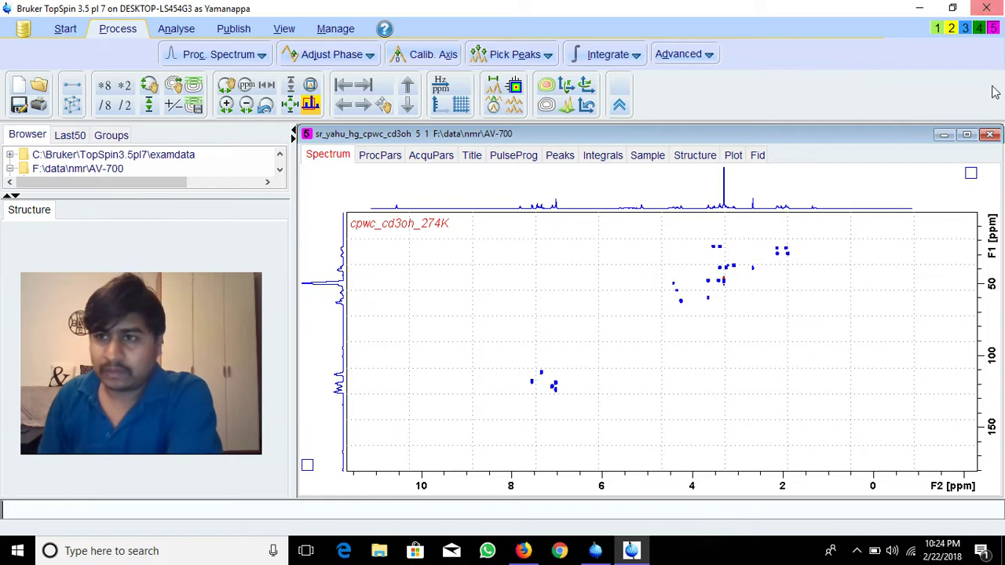
{"action": "left_click", "coordinate": [979, 29]}
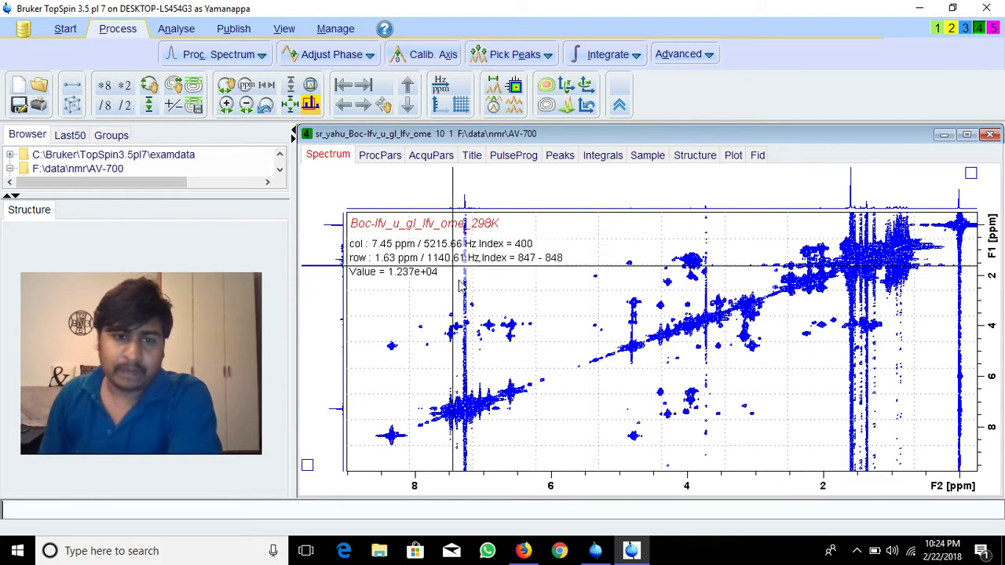
{"action": "left_click", "coordinate": [949, 29]}
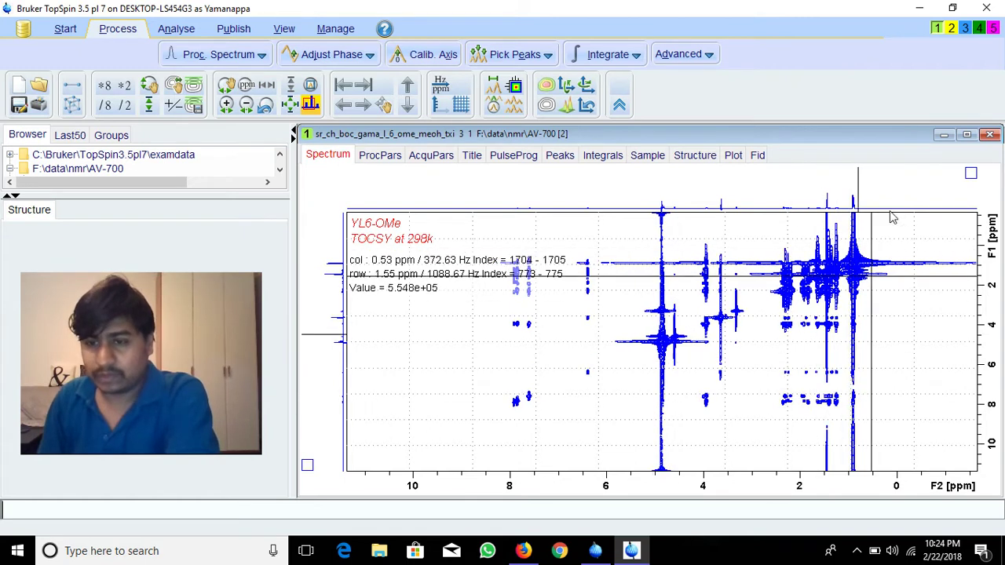
{"action": "left_click", "coordinate": [952, 29]}
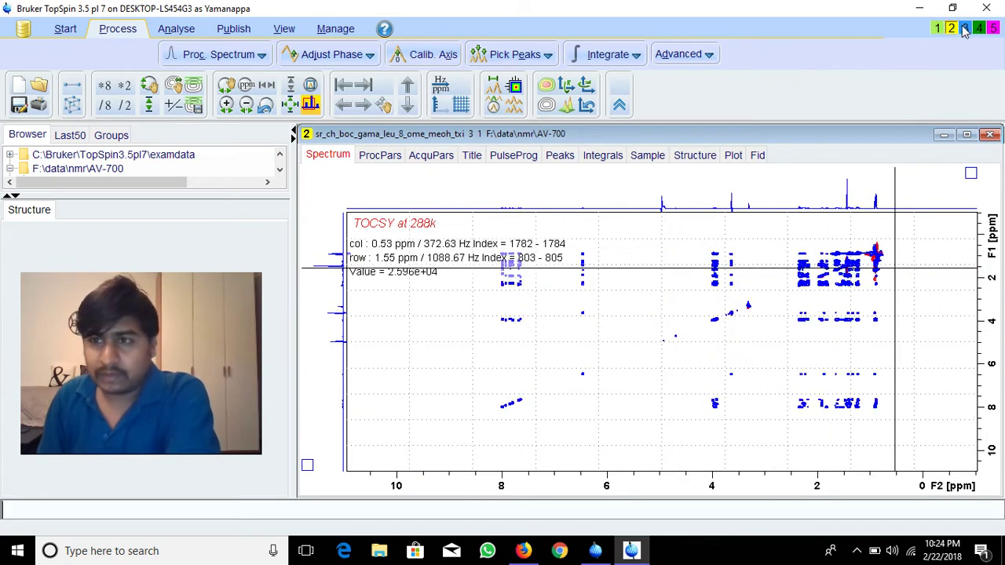
{"action": "left_click", "coordinate": [965, 29]}
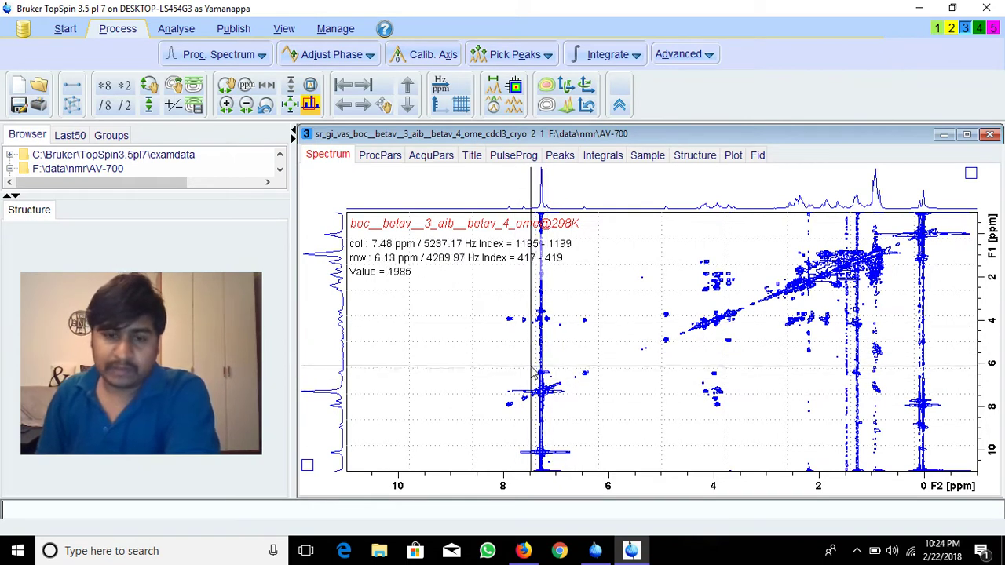
{"action": "left_click", "coordinate": [982, 28]}
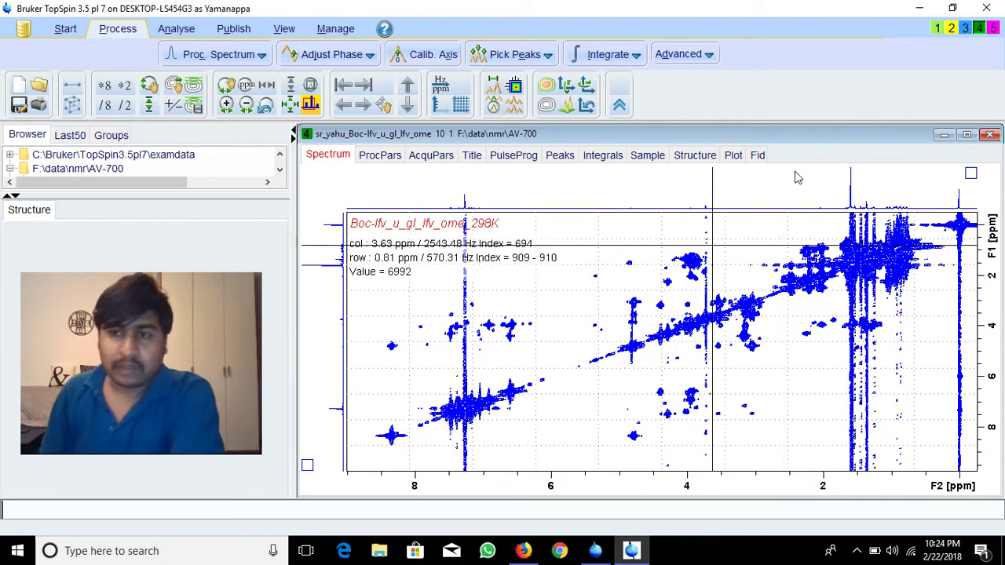
Step: Switch to the TOCSY at 298k dataset and set its F2 BC_mod to qfil
{"action": "left_click", "coordinate": [937, 29]}
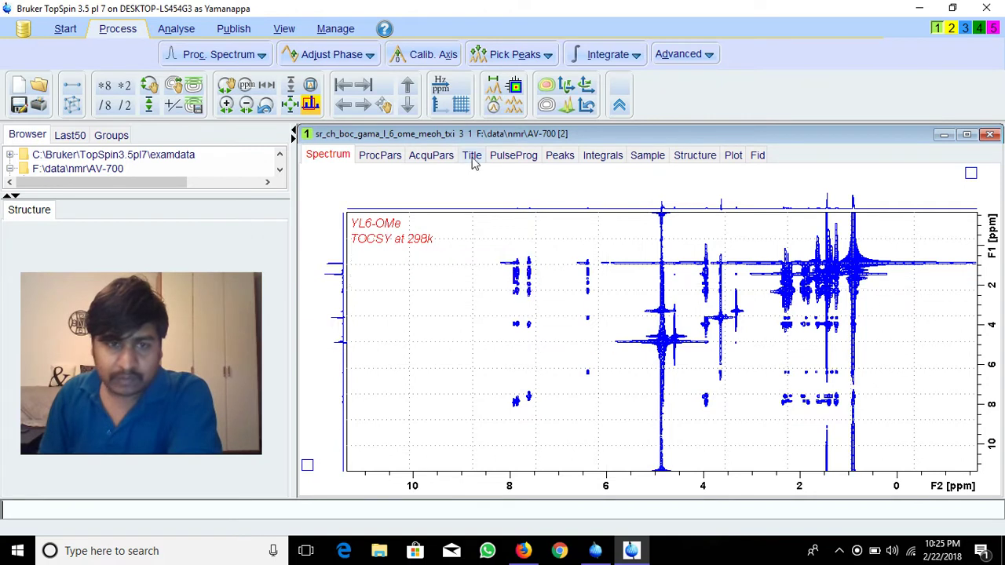
{"action": "left_click", "coordinate": [379, 154]}
{"action": "scroll", "coordinate": [565, 417], "scroll_direction": "down", "scroll_amount": 5}
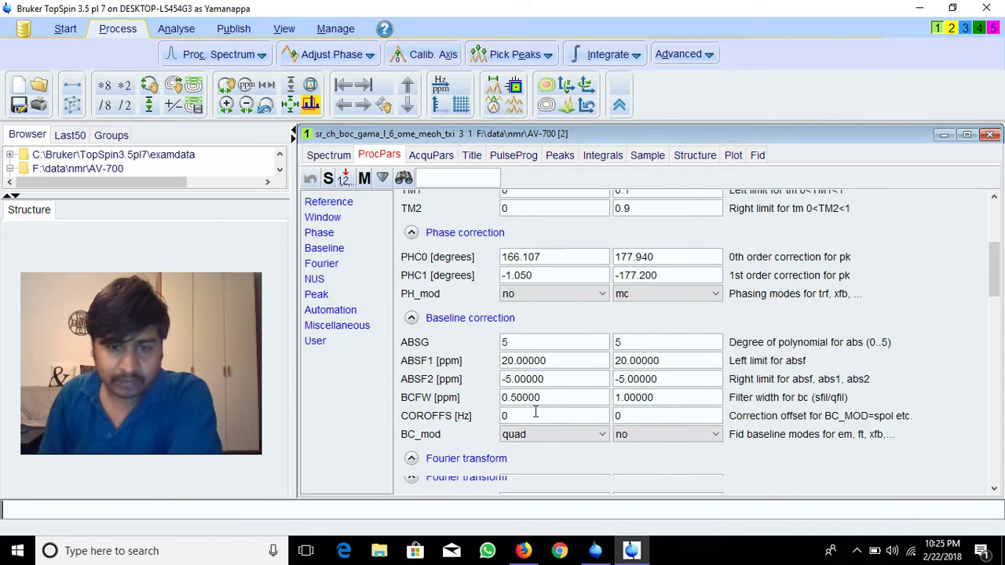
{"action": "left_click", "coordinate": [556, 437]}
{"action": "left_click", "coordinate": [531, 417]}
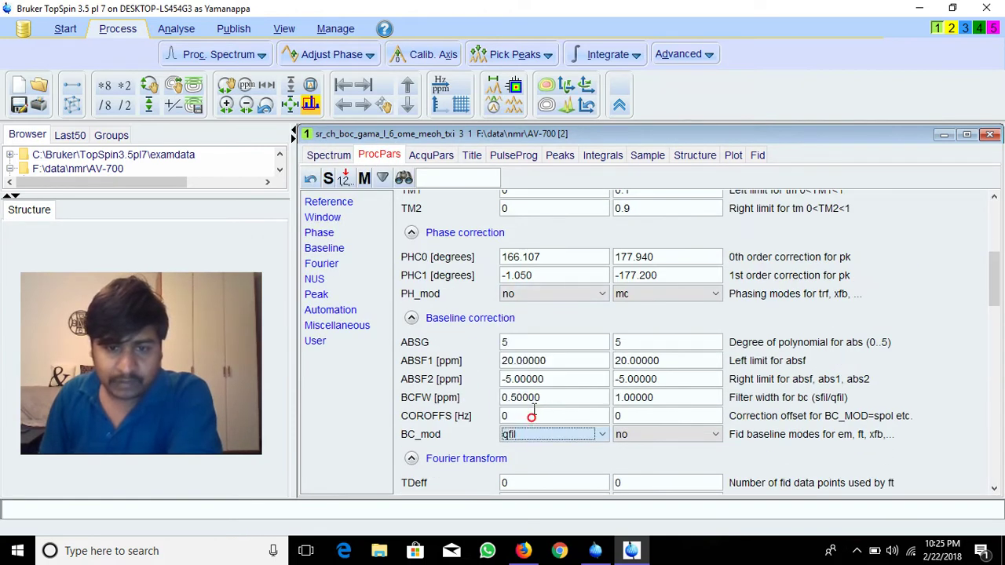
Step: Reprocess the TOCSY at 298k spectrum with xfb and adjust its contour level
{"action": "left_click", "coordinate": [330, 155]}
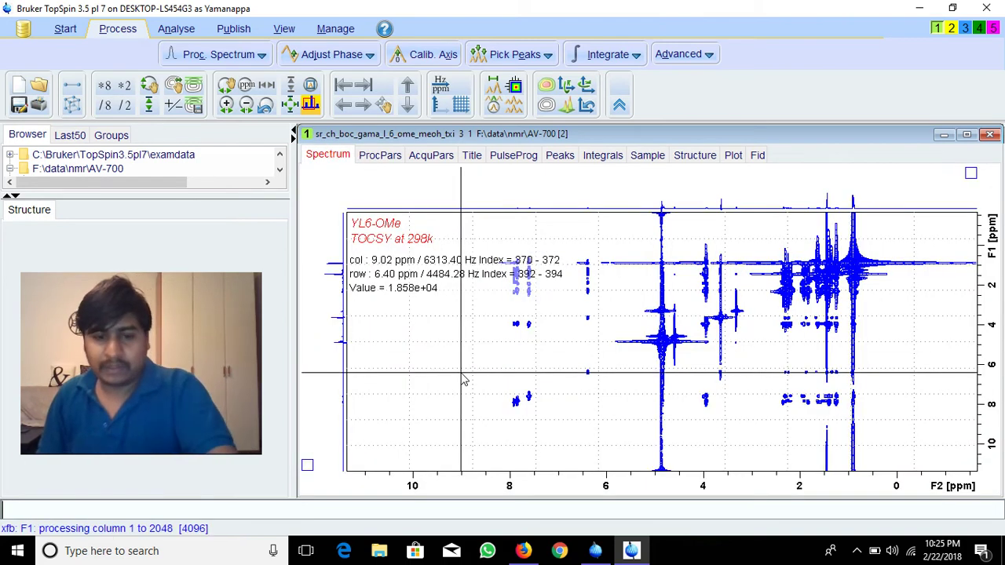
{"action": "scroll", "coordinate": [690, 354], "scroll_direction": "up", "scroll_amount": 3}
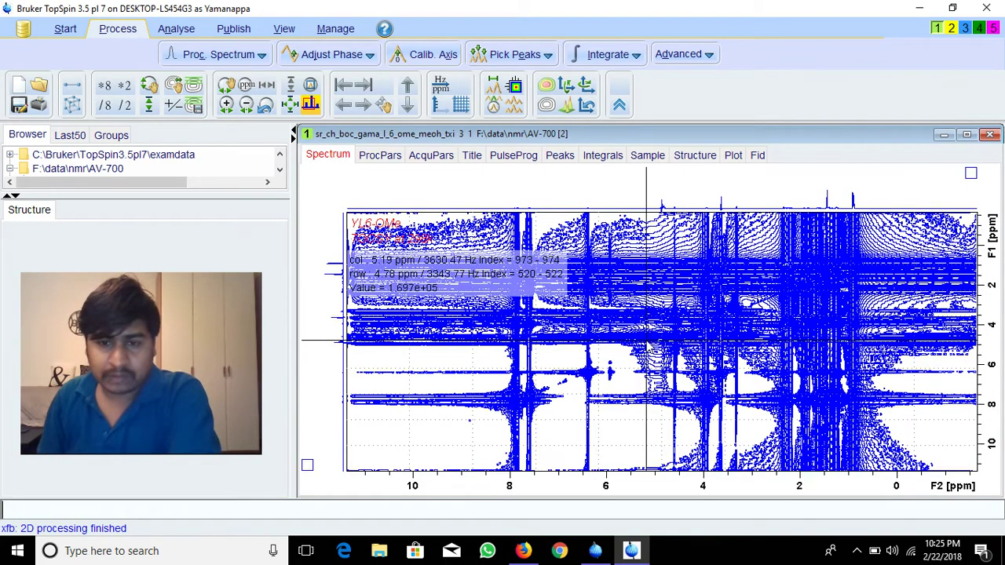
{"action": "scroll", "coordinate": [647, 343], "scroll_direction": "down", "scroll_amount": 3}
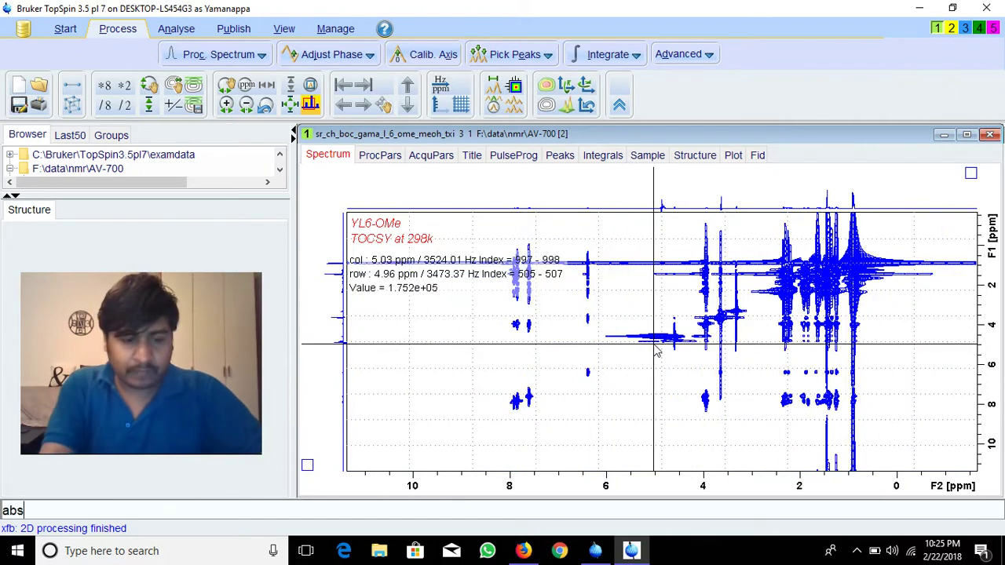
Step: Apply the abs1 baseline correction to the TOCSY at 298k spectrum and check the residual solvent signal at different contour levels
{"action": "type", "text": "s1"}
{"action": "key", "text": "Return"}
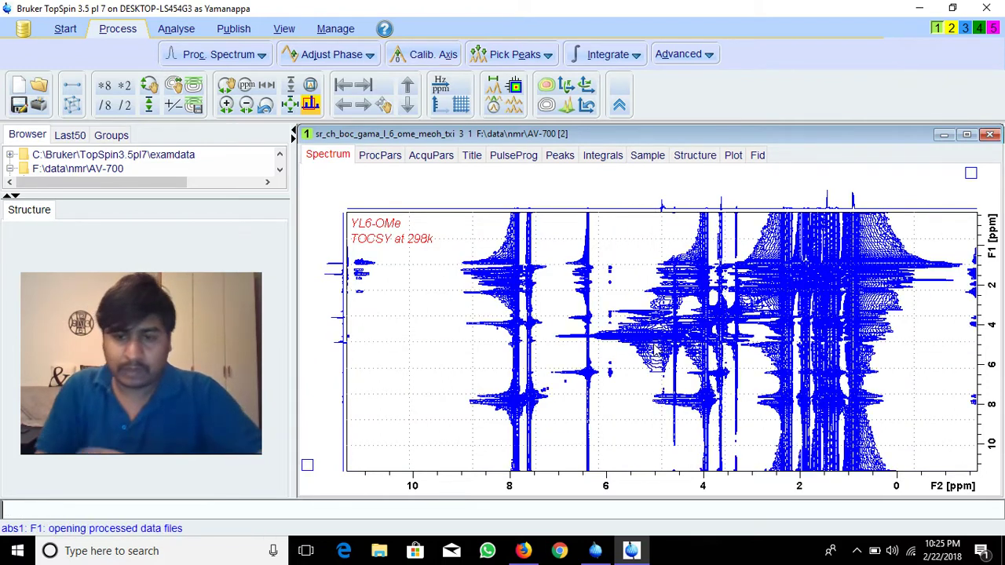
{"action": "scroll", "coordinate": [655, 347], "scroll_direction": "down", "scroll_amount": 4}
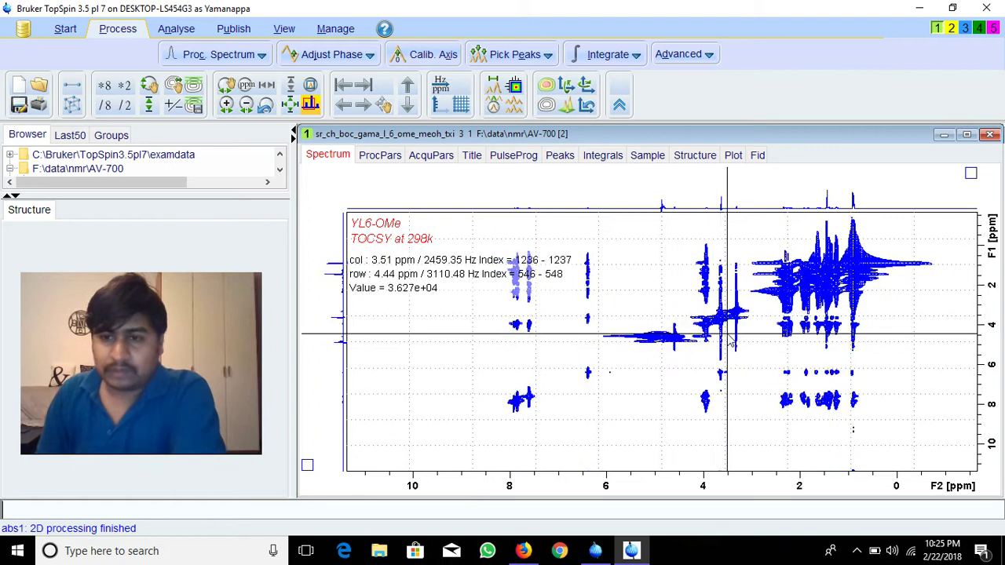
{"action": "scroll", "coordinate": [671, 337], "scroll_direction": "down", "scroll_amount": 2}
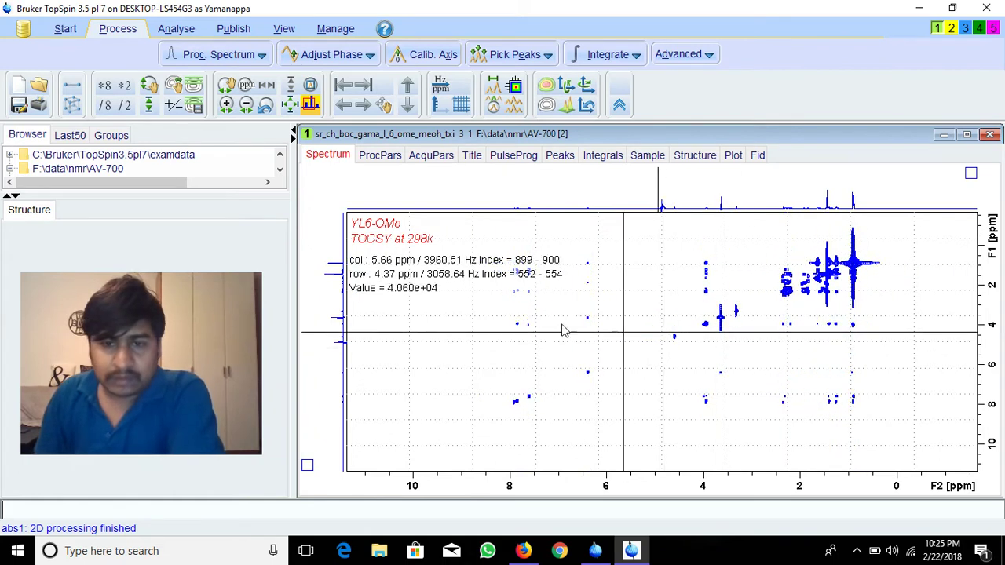
{"action": "scroll", "coordinate": [583, 337], "scroll_direction": "up", "scroll_amount": 3}
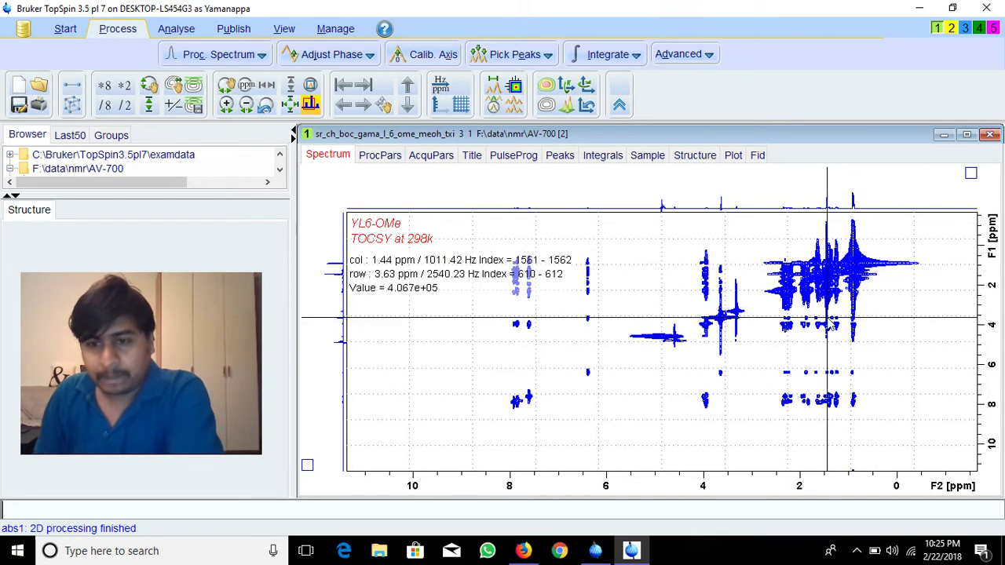
{"action": "scroll", "coordinate": [830, 324], "scroll_direction": "up", "scroll_amount": 1}
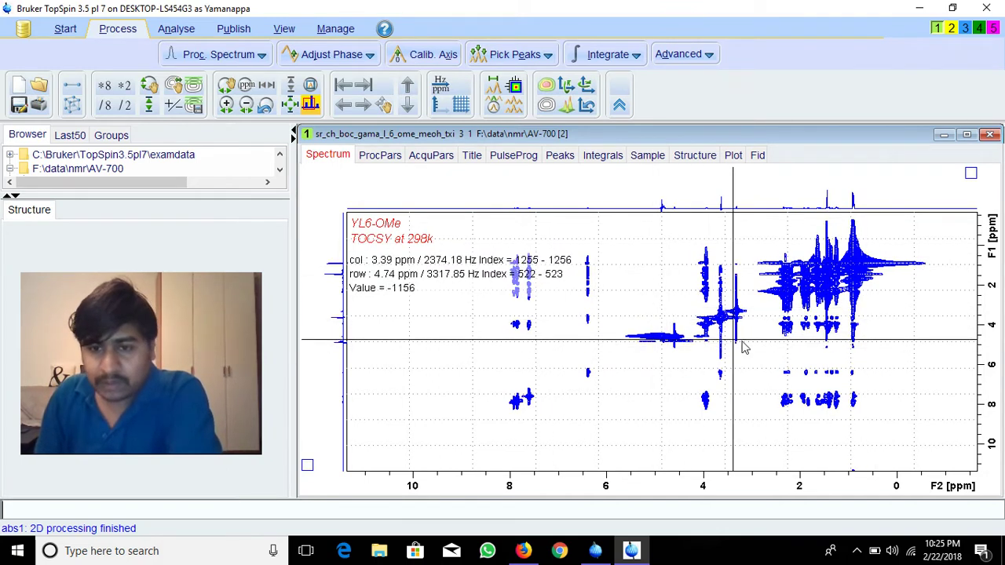
Step: Examine the TOCSY at 298k cross peaks below about 4.3 ppm up close, then return to the full spectrum
{"action": "left_click_drag", "start_coordinate": [688, 347], "coordinate": [746, 323]}
{"action": "left_click_drag", "start_coordinate": [884, 234], "coordinate": [882, 234]}
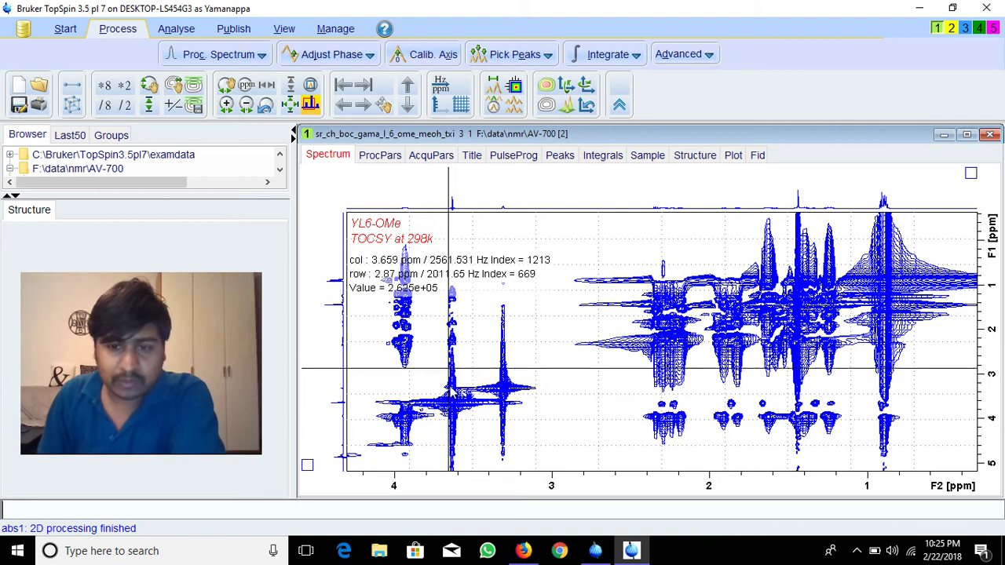
{"action": "left_click", "coordinate": [291, 107]}
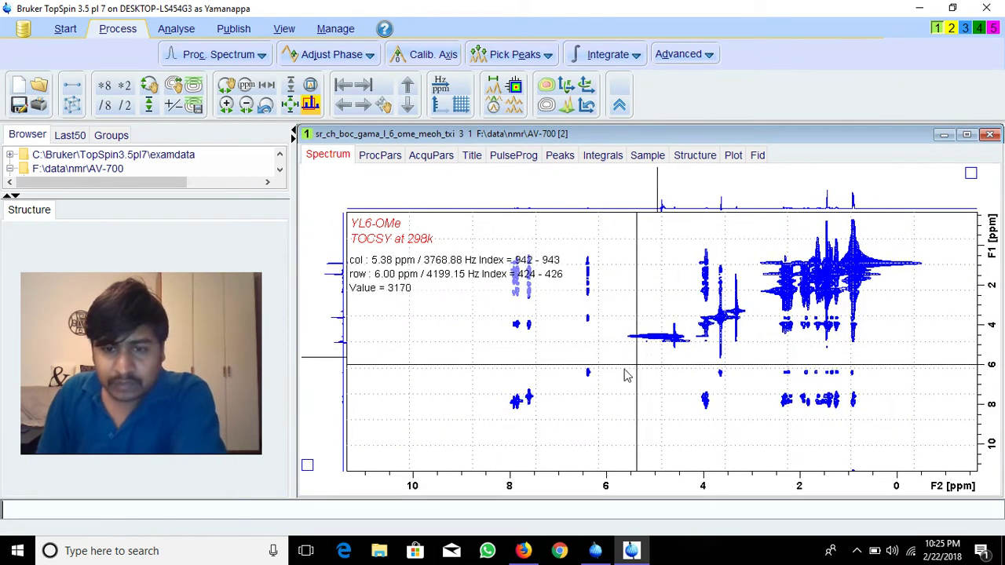
{"action": "scroll", "coordinate": [702, 350], "scroll_direction": "up", "scroll_amount": 3}
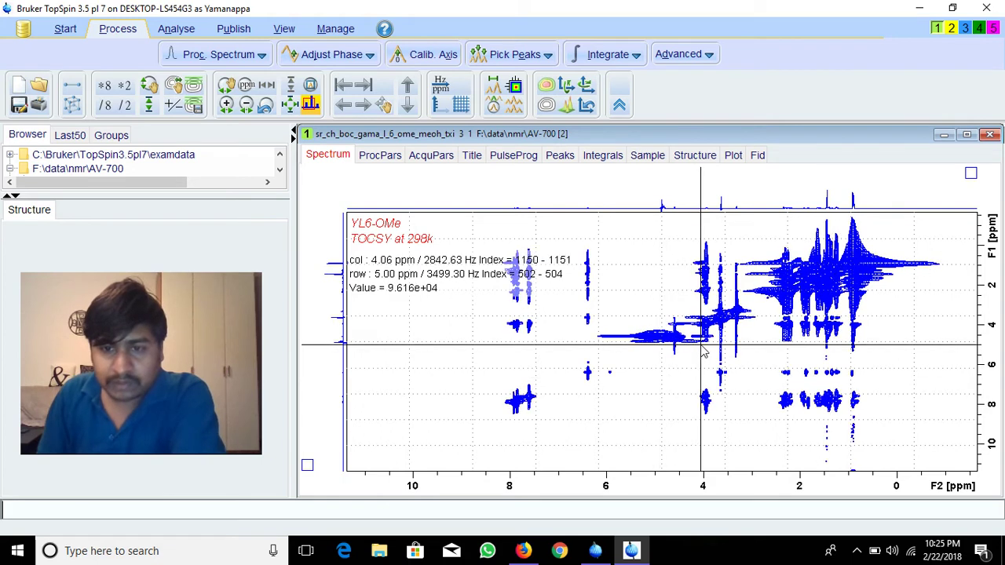
{"action": "left_click_drag", "start_coordinate": [696, 339], "coordinate": [892, 235]}
{"action": "left_click", "coordinate": [307, 108]}
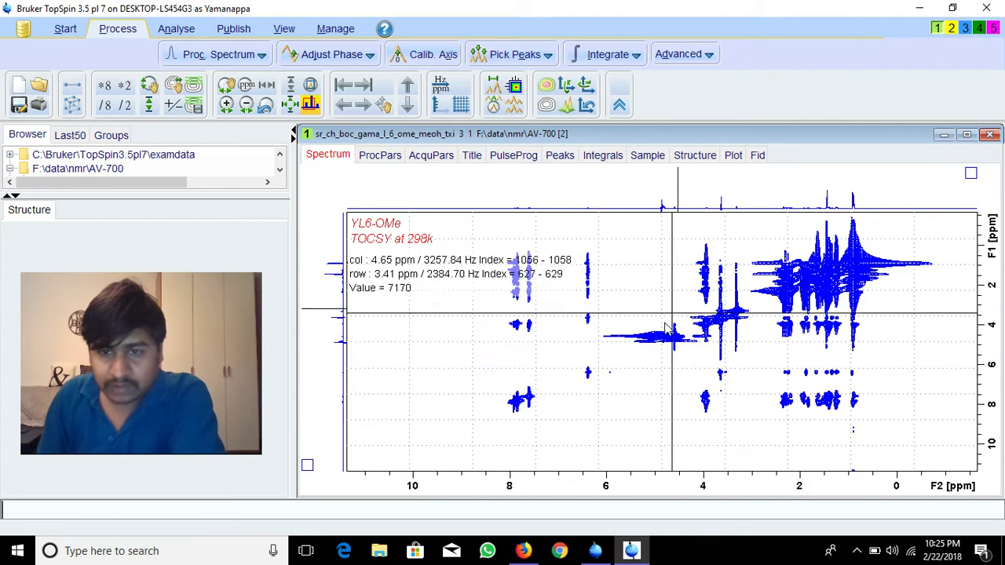
Step: Apply the abs2 and abs1 baseline corrections to the TOCSY at 298k and enlarge the region between about 4.2 and 0.6 ppm
{"action": "scroll", "coordinate": [605, 374], "scroll_direction": "down", "scroll_amount": 4}
{"action": "scroll", "coordinate": [777, 334], "scroll_direction": "up", "scroll_amount": 3}
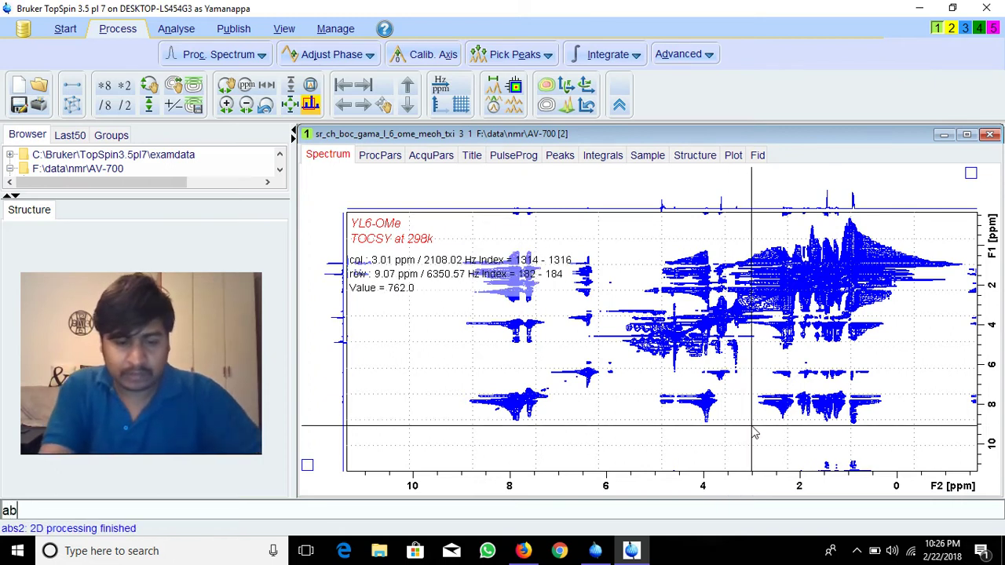
{"action": "type", "text": "s"}
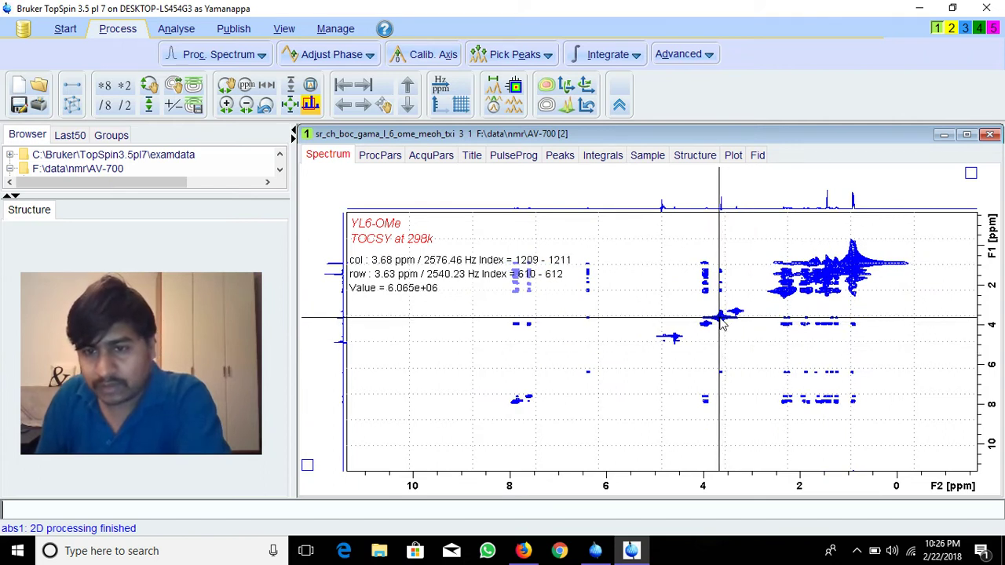
{"action": "left_click_drag", "start_coordinate": [727, 320], "coordinate": [774, 308]}
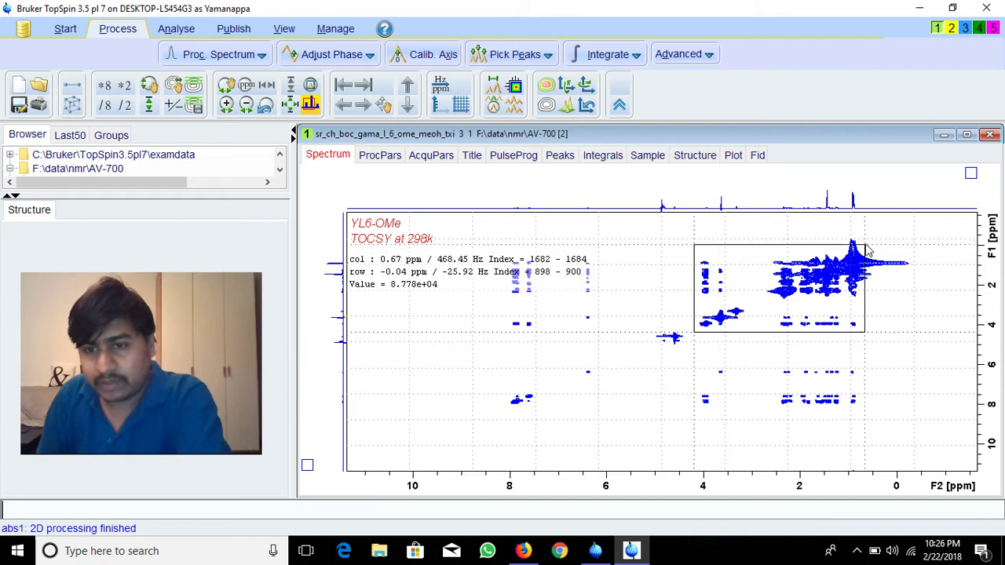
{"action": "left_click_drag", "start_coordinate": [867, 250], "coordinate": [864, 245]}
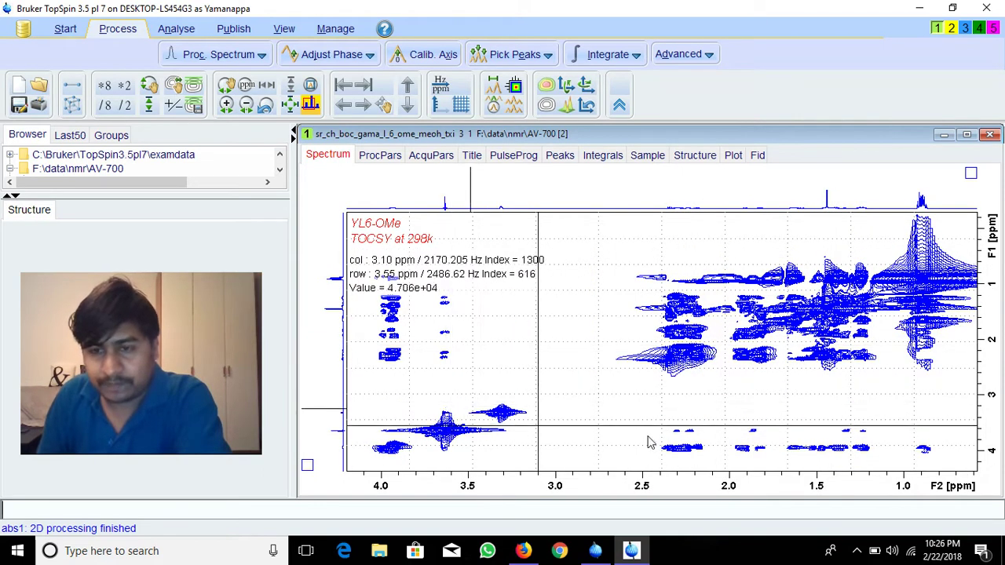
Step: Return the TOCSY to its full spectrum, switch to the boc__betav__3_aib__betav_4_ome@298K spectrum and view it at different contour levels
{"action": "left_click", "coordinate": [301, 106]}
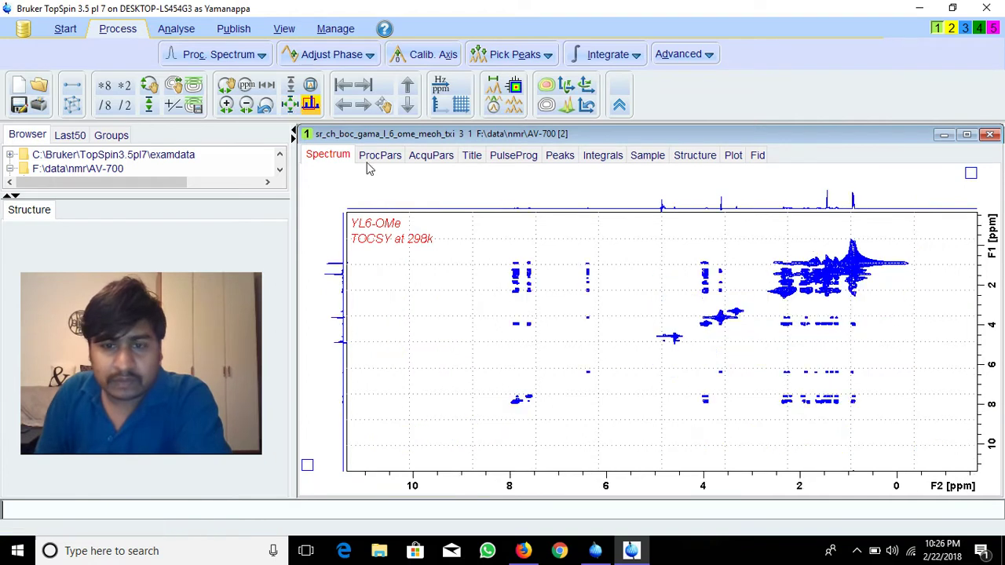
{"action": "left_click", "coordinate": [950, 31]}
{"action": "left_click", "coordinate": [966, 30]}
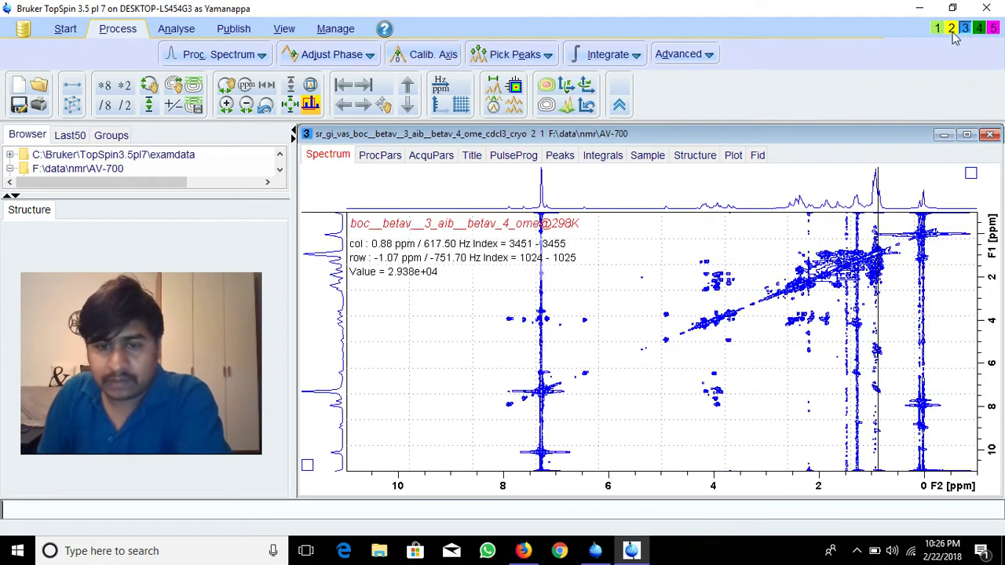
{"action": "scroll", "coordinate": [572, 369], "scroll_direction": "up", "scroll_amount": 2}
{"action": "scroll", "coordinate": [574, 417], "scroll_direction": "down", "scroll_amount": 3}
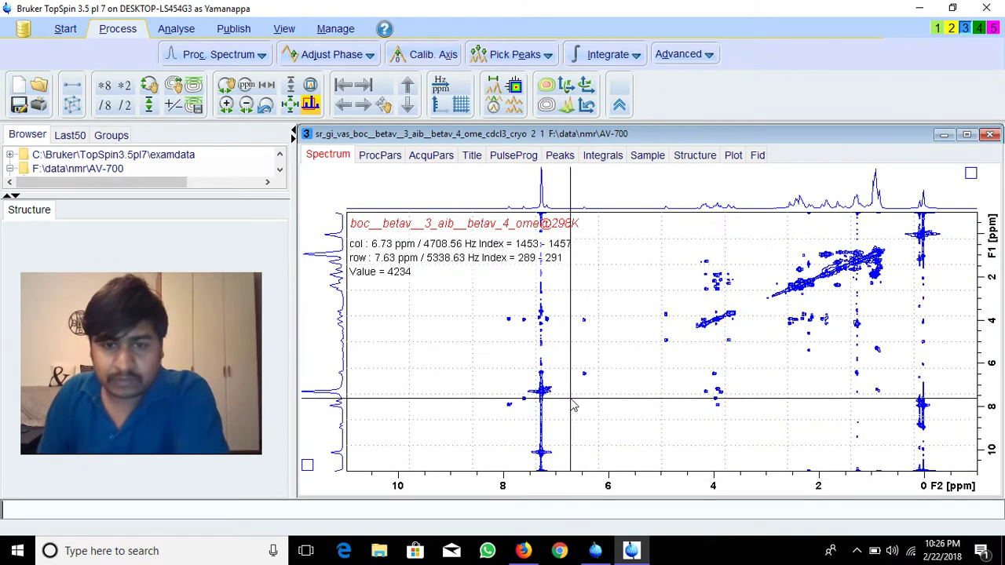
{"action": "scroll", "coordinate": [691, 385], "scroll_direction": "up", "scroll_amount": 2}
{"action": "scroll", "coordinate": [911, 314], "scroll_direction": "up", "scroll_amount": 1}
{"action": "scroll", "coordinate": [785, 348], "scroll_direction": "down", "scroll_amount": 2}
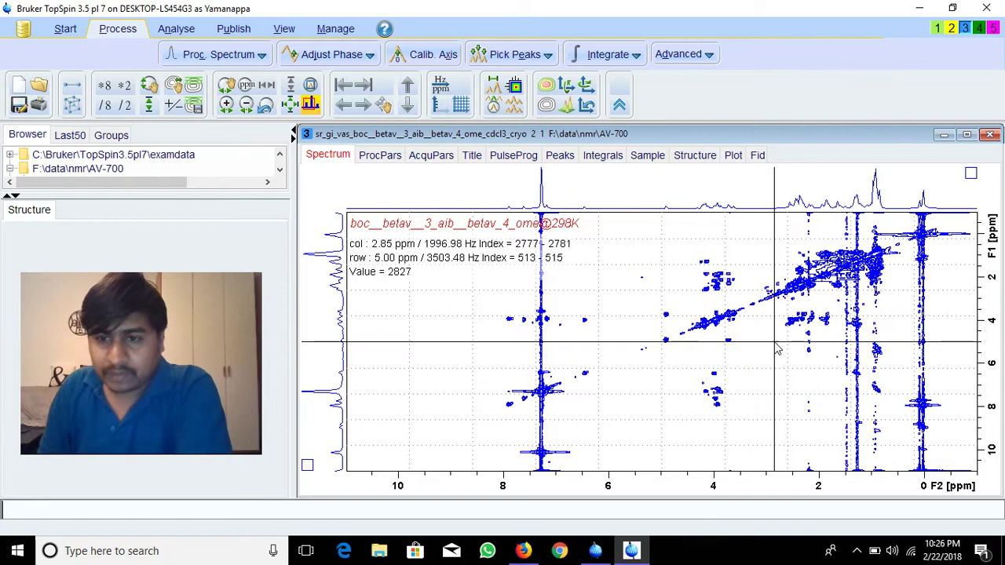
Step: Enlarge the region between about 5.3 and 0.6 ppm and inspect the cross peaks and vertical streaks at different contour levels
{"action": "left_click_drag", "start_coordinate": [646, 374], "coordinate": [893, 237]}
{"action": "scroll", "coordinate": [730, 401], "scroll_direction": "down", "scroll_amount": 3}
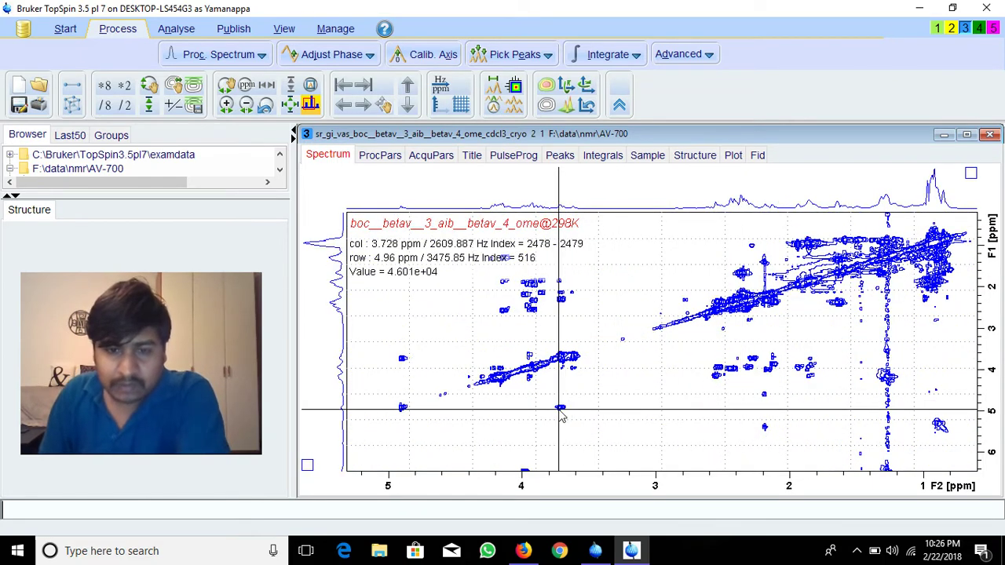
{"action": "scroll", "coordinate": [561, 416], "scroll_direction": "up", "scroll_amount": 1}
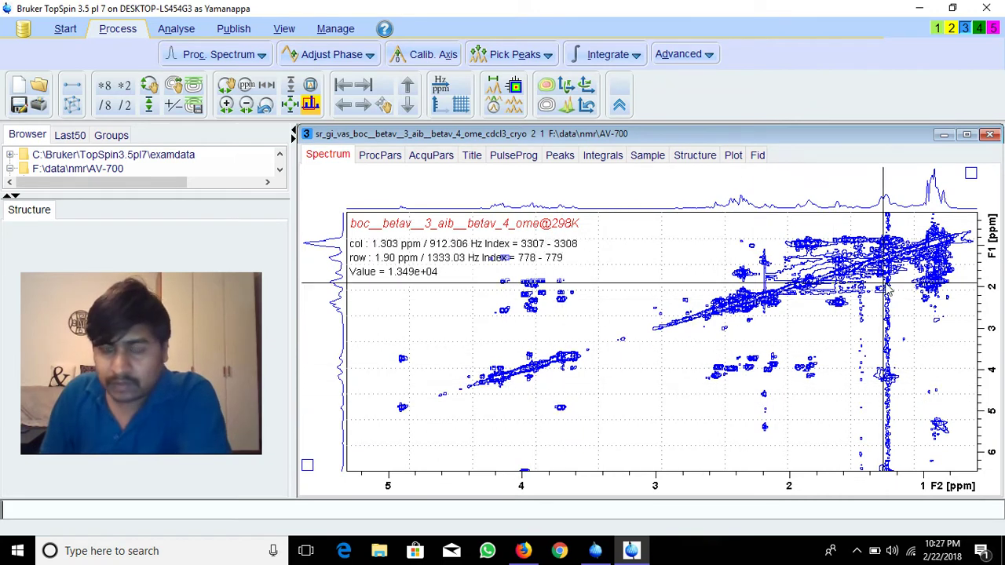
{"action": "scroll", "coordinate": [888, 330], "scroll_direction": "up", "scroll_amount": 1}
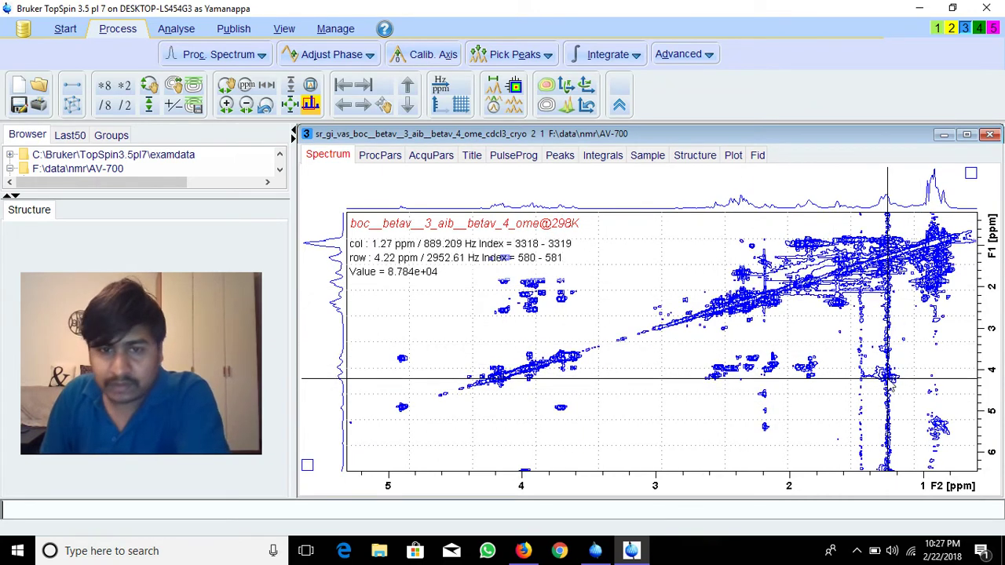
Step: Symmetrize the boc__betav__3_aib__betav_4_ome@298K spectrum with sym and view the full spectrum with fewer contours
{"action": "left_click", "coordinate": [290, 105]}
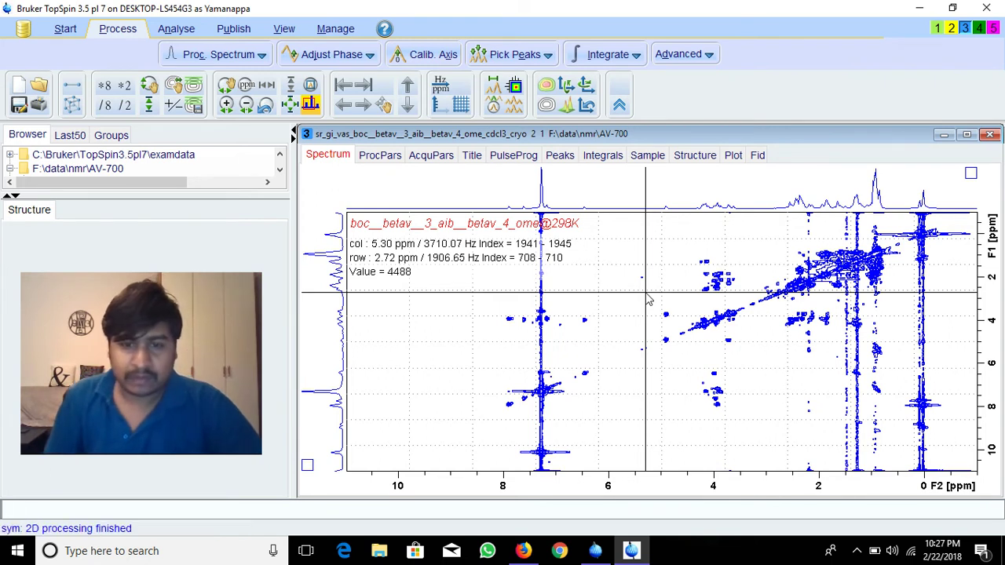
{"action": "scroll", "coordinate": [648, 296], "scroll_direction": "down", "scroll_amount": 2}
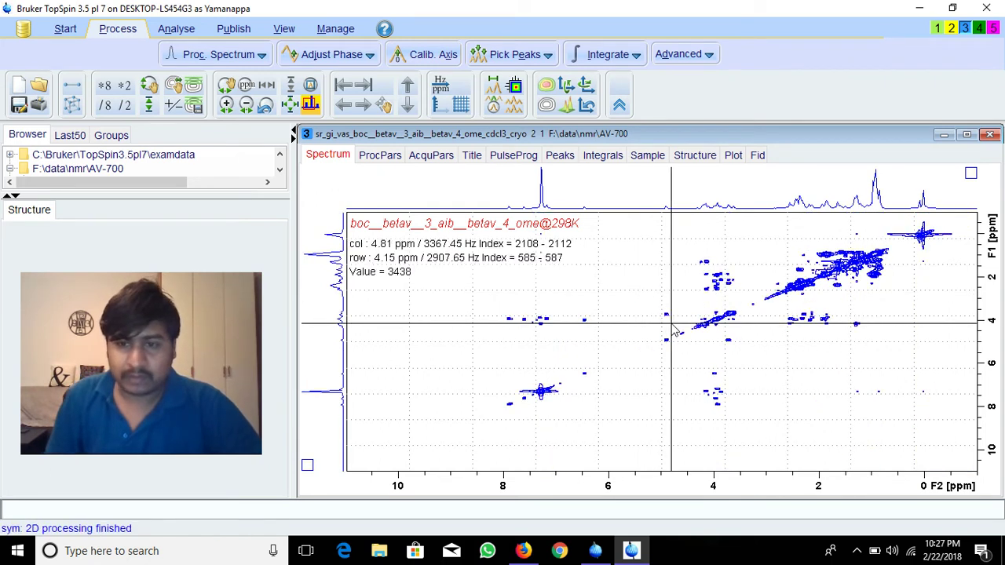
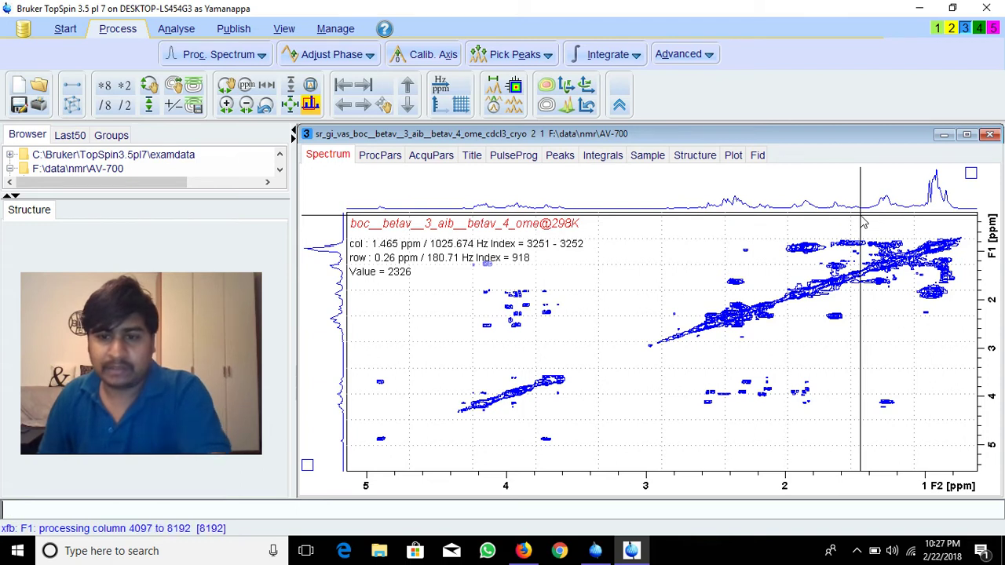
Step: Reprocess the boc__betav__3_aib__betav_4_ome@298K spectrum with xfb and adjust the contour level in the region between about 5.1 and 0.6 ppm
{"action": "scroll", "coordinate": [824, 322], "scroll_direction": "up", "scroll_amount": 2}
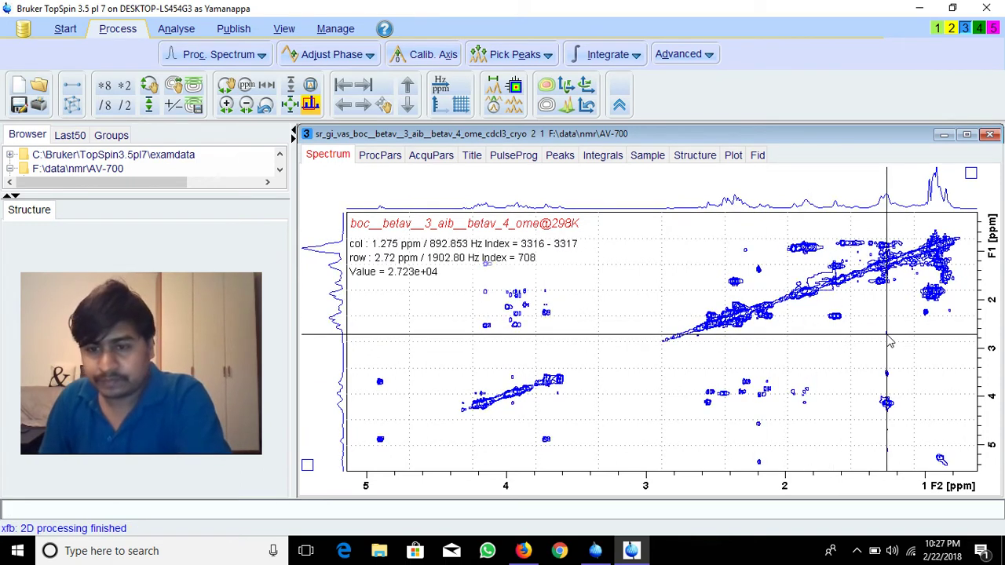
{"action": "scroll", "coordinate": [864, 342], "scroll_direction": "up", "scroll_amount": 1}
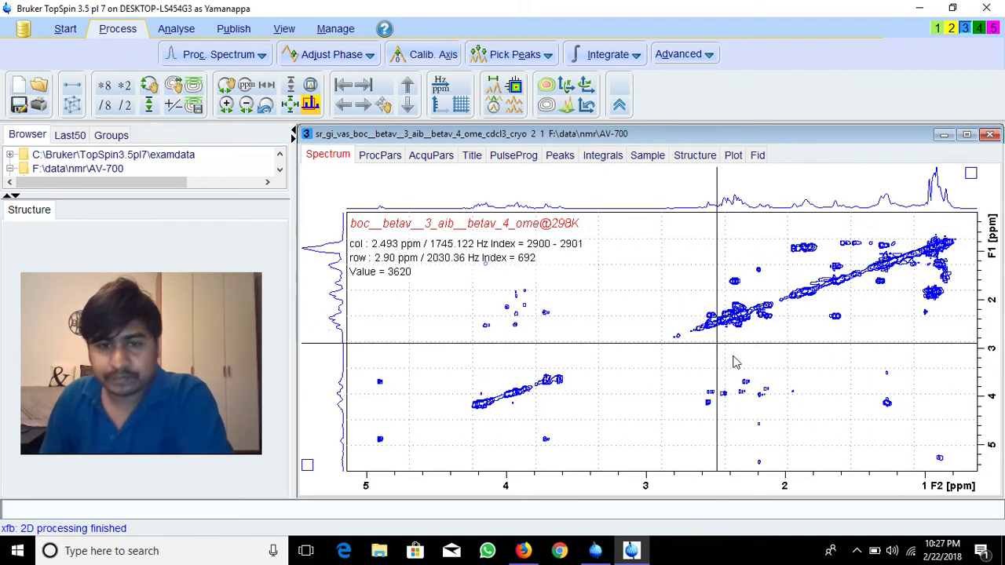
{"action": "scroll", "coordinate": [837, 368], "scroll_direction": "down", "scroll_amount": 1}
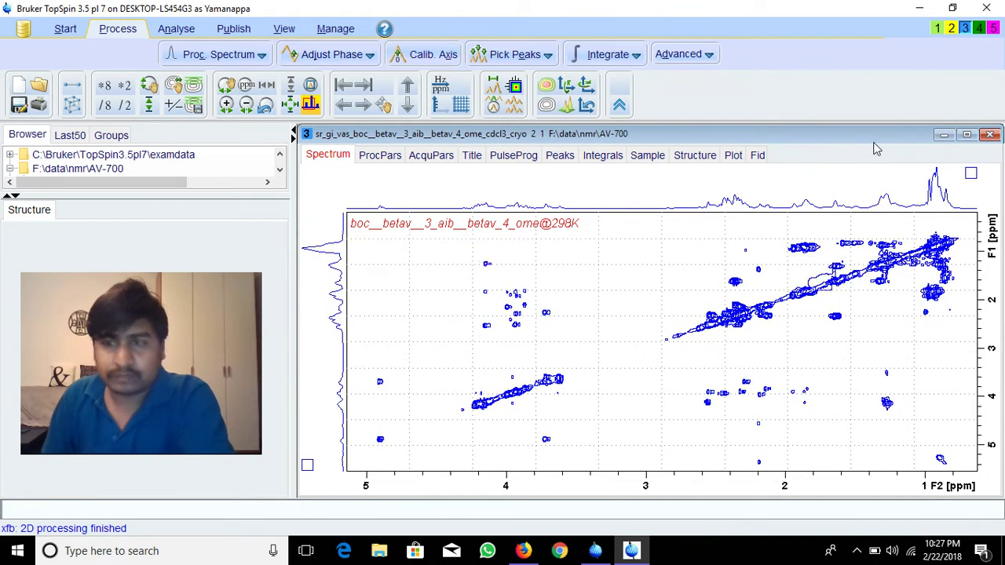
Step: Switch to the Boc-lfv_u_gl_lfv_ome_298K spectrum and examine the region between about 5.0 and 2.3 ppm at different contour levels
{"action": "left_click", "coordinate": [978, 29]}
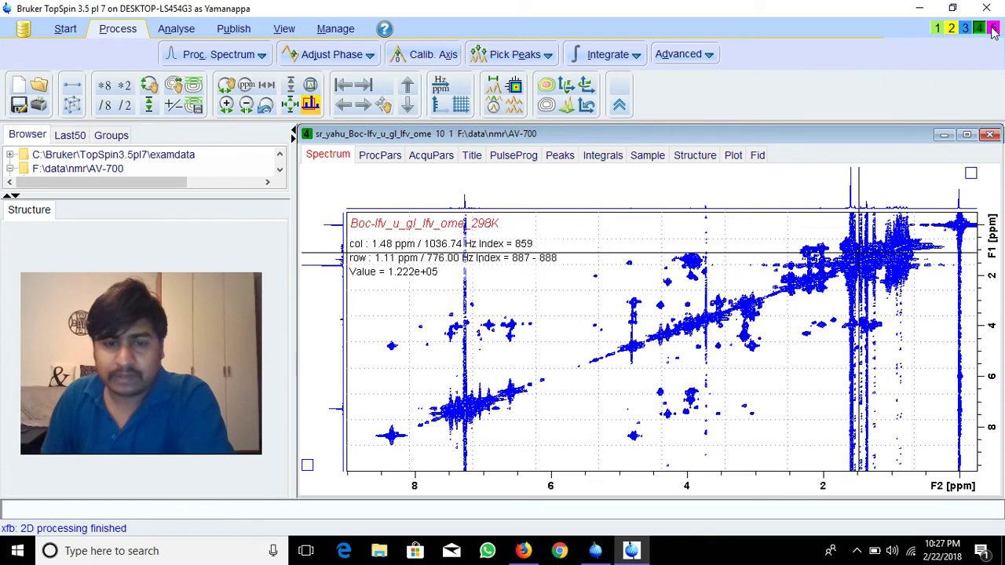
{"action": "left_click", "coordinate": [993, 29]}
{"action": "left_click", "coordinate": [978, 29]}
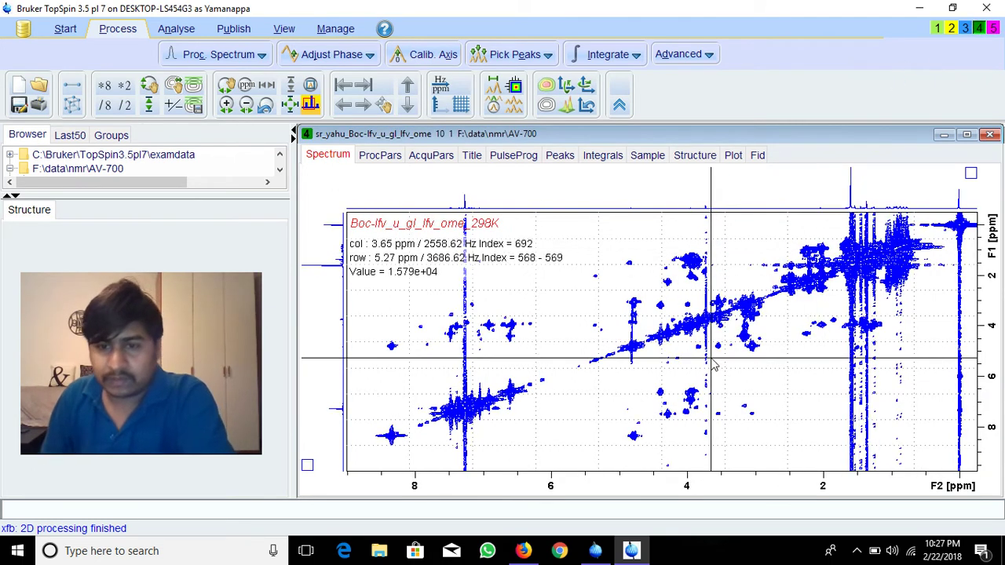
{"action": "left_click_drag", "start_coordinate": [607, 369], "coordinate": [608, 369]}
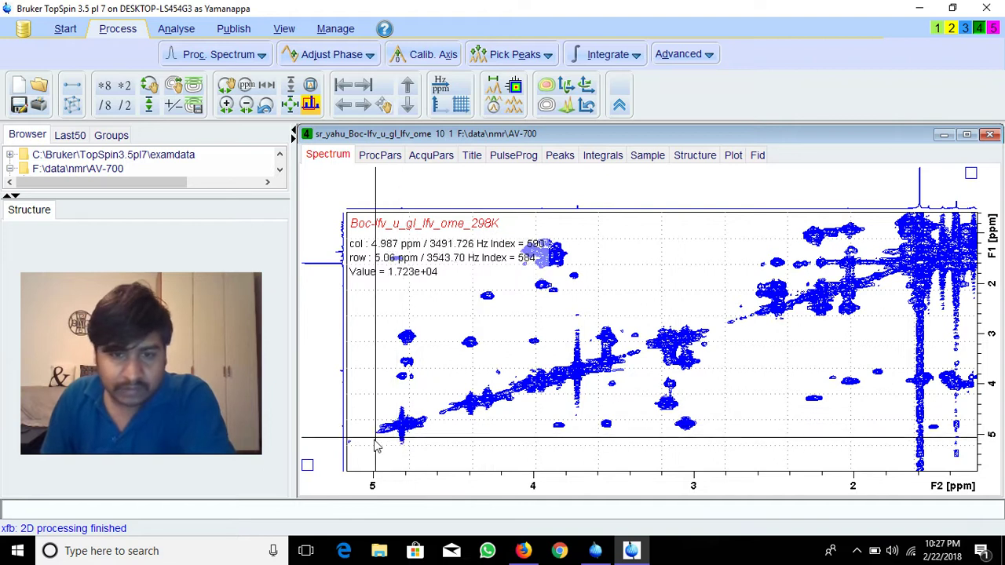
{"action": "left_click_drag", "start_coordinate": [373, 446], "coordinate": [802, 292]}
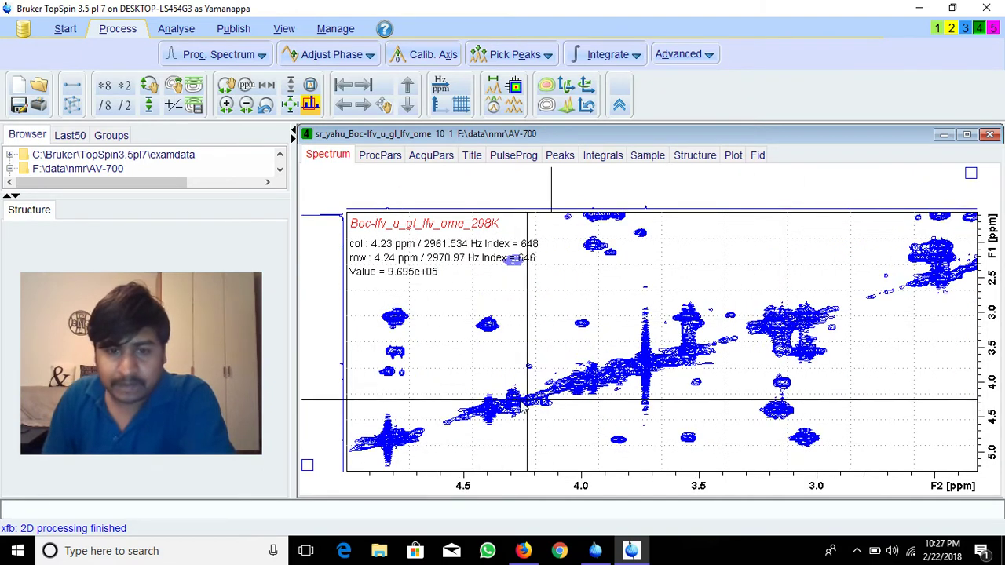
{"action": "scroll", "coordinate": [495, 410], "scroll_direction": "down", "scroll_amount": 1}
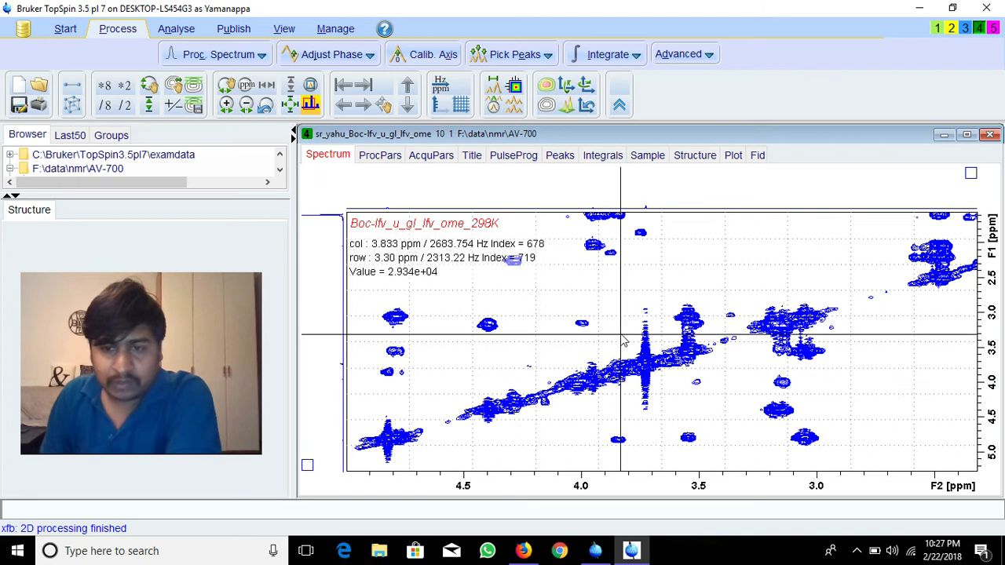
{"action": "scroll", "coordinate": [626, 333], "scroll_direction": "up", "scroll_amount": 1}
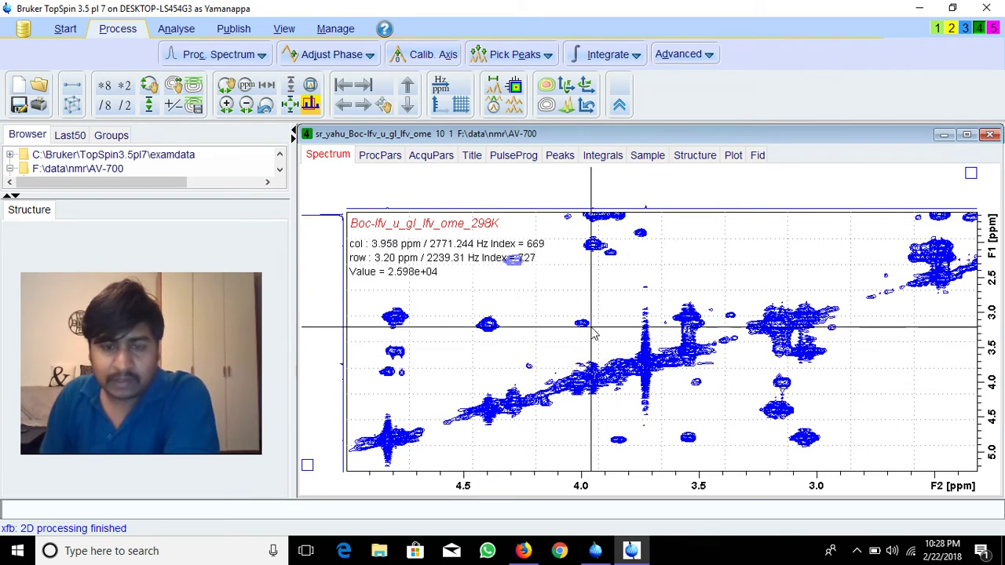
{"action": "scroll", "coordinate": [620, 328], "scroll_direction": "down", "scroll_amount": 1}
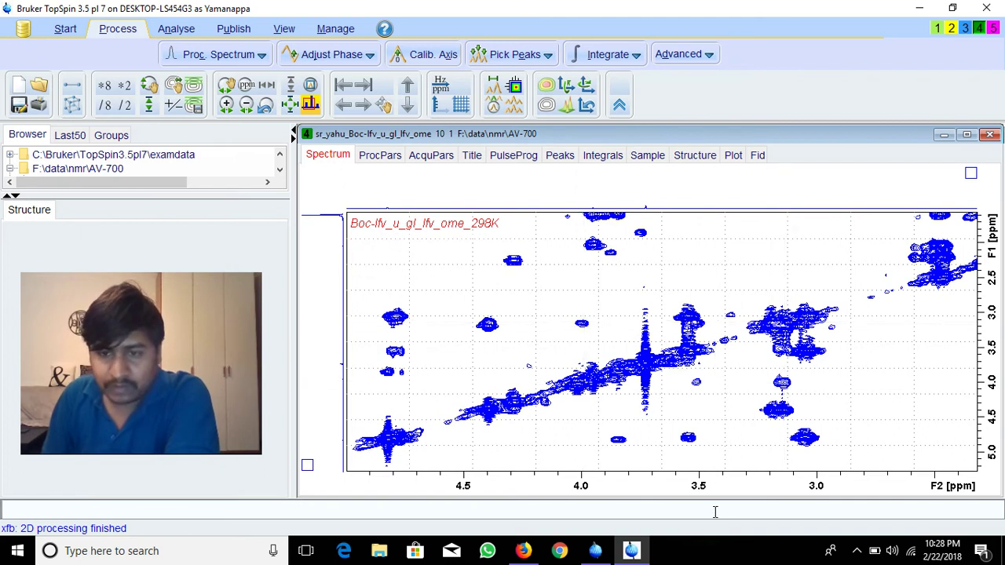
Step: Enlarge the region between about 4.5 and 2.8 ppm and symmetrize the Boc-lfv_u_gl_lfv_ome_298K spectrum with sym
{"action": "left_click", "coordinate": [289, 106]}
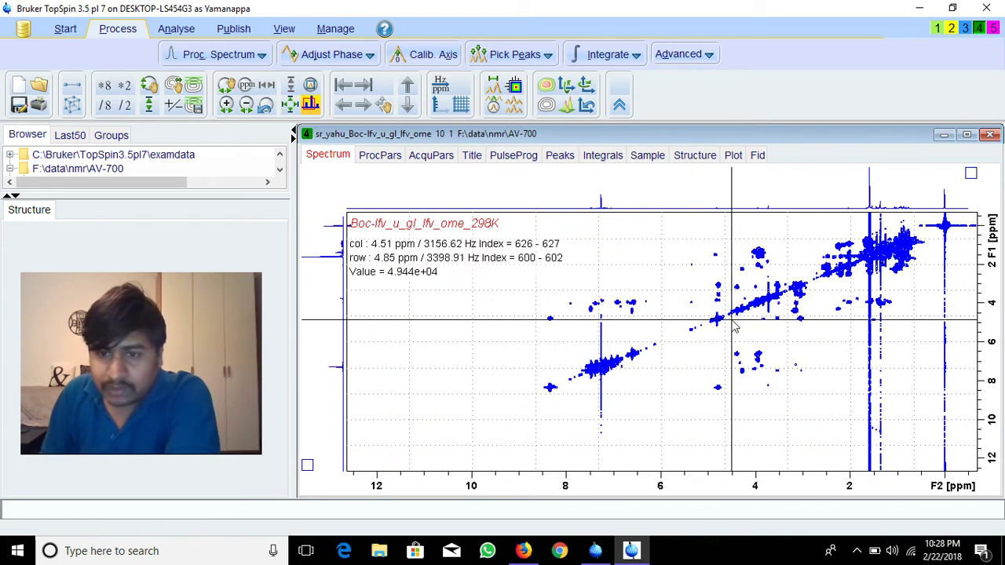
{"action": "left_click_drag", "start_coordinate": [816, 279], "coordinate": [815, 276]}
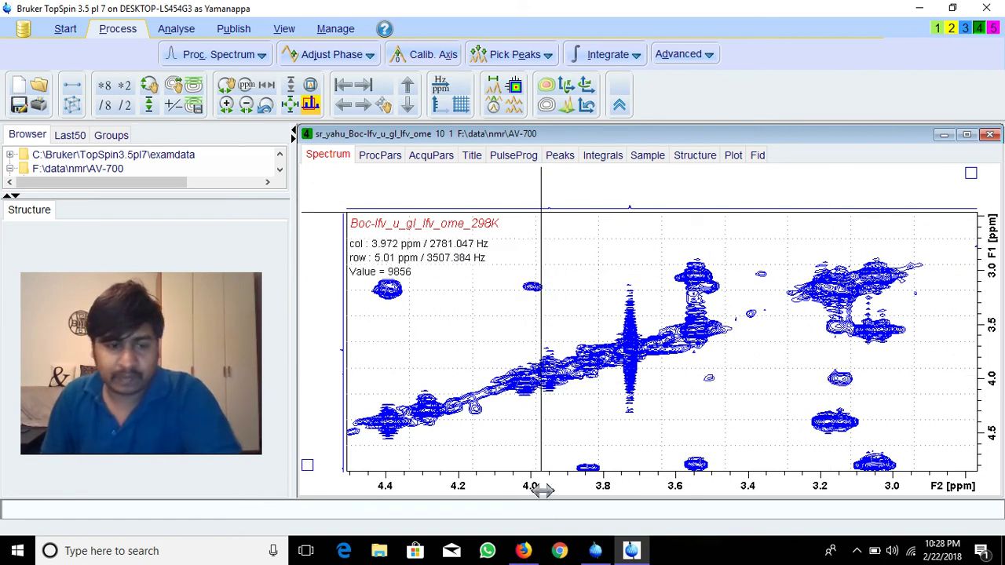
{"action": "type", "text": "ym"}
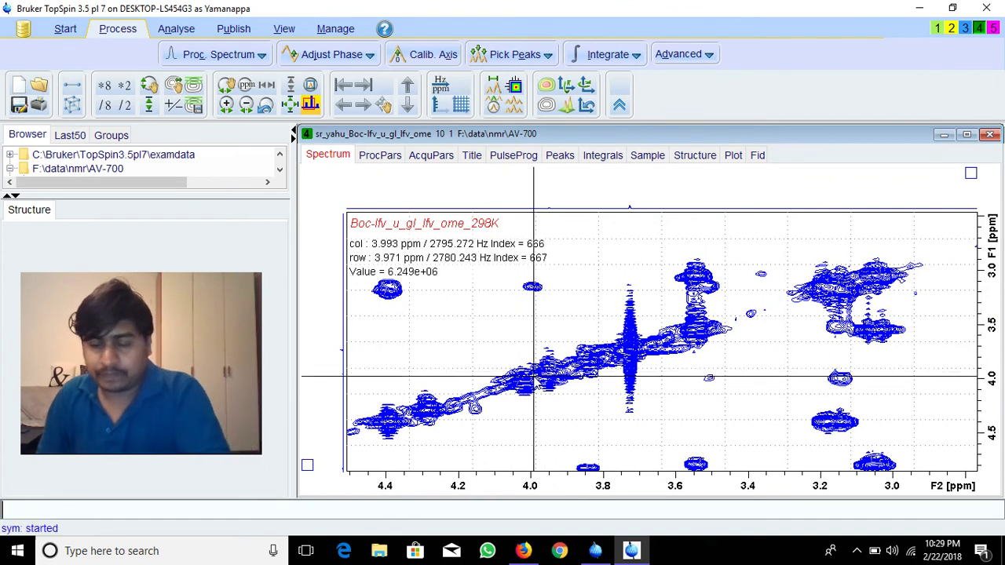
{"action": "key", "text": "Return"}
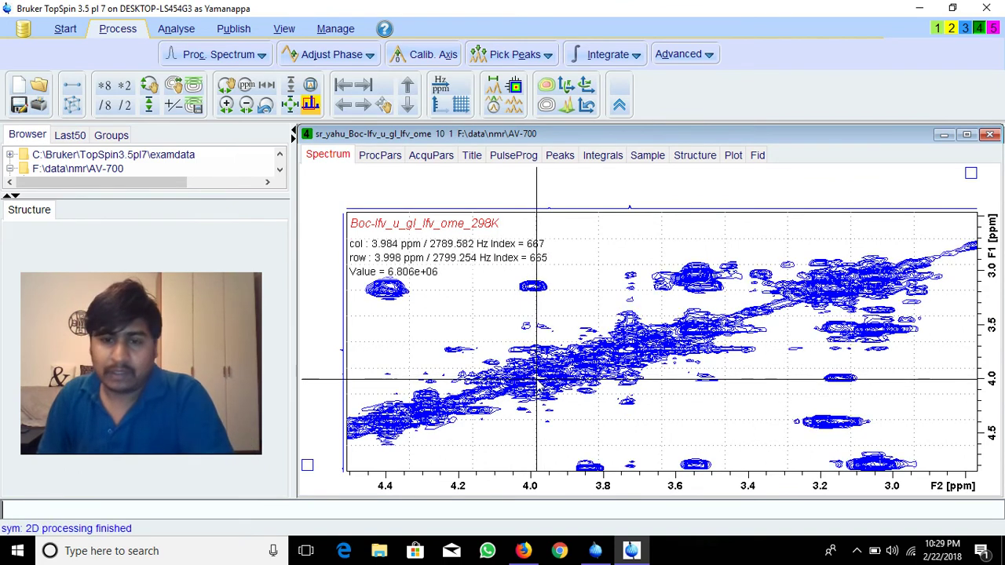
Step: Check the symmetrized cross peaks at different contour levels, then show the full spectrum with fewer contours
{"action": "scroll", "coordinate": [832, 392], "scroll_direction": "down", "scroll_amount": 1}
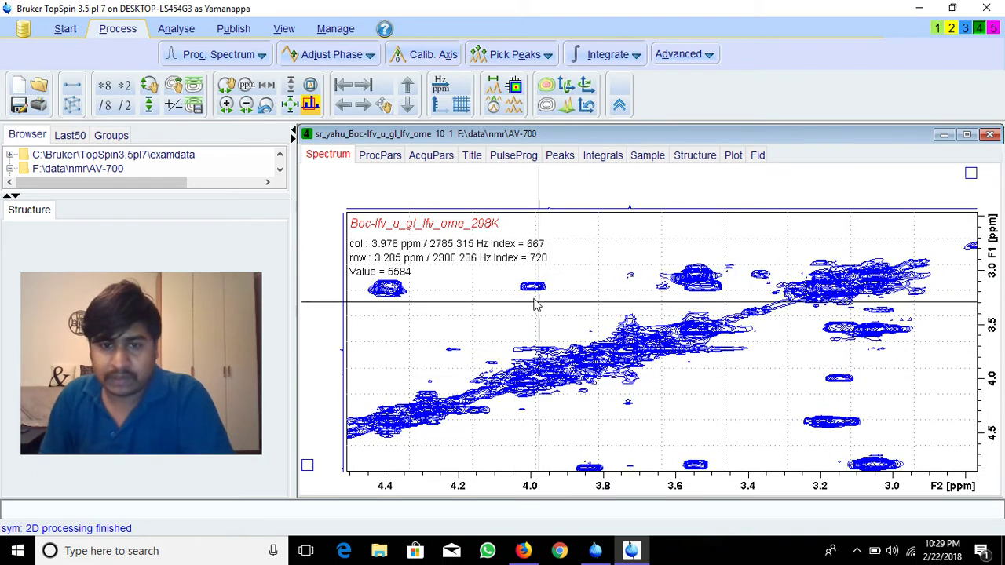
{"action": "scroll", "coordinate": [848, 377], "scroll_direction": "down", "scroll_amount": 1}
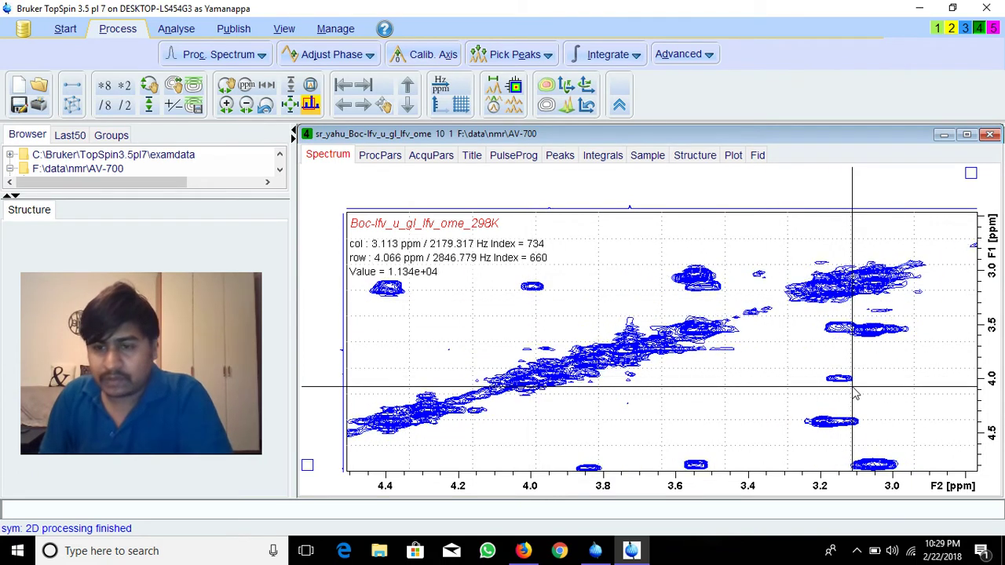
{"action": "scroll", "coordinate": [537, 271], "scroll_direction": "up", "scroll_amount": 1}
{"action": "left_click", "coordinate": [284, 110]}
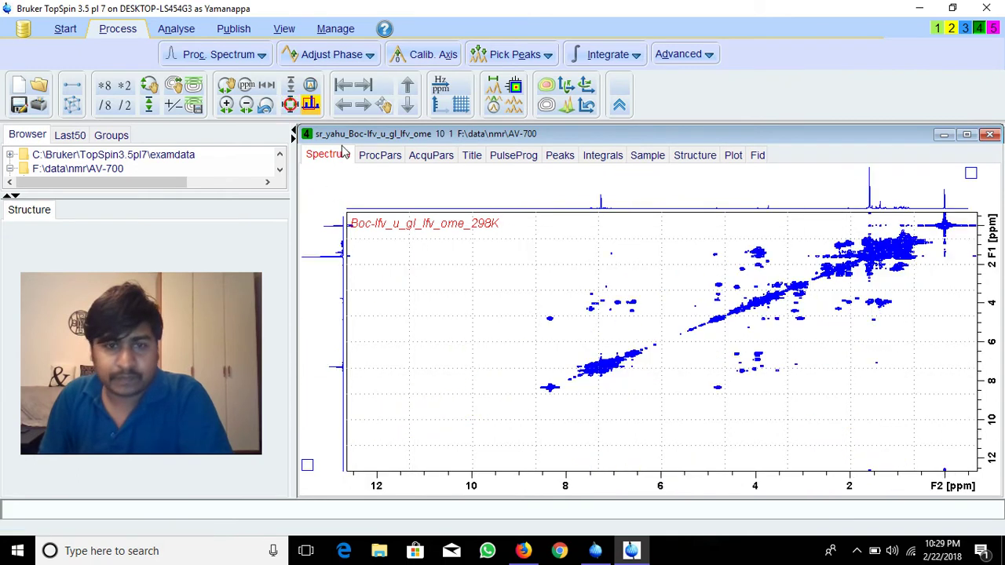
{"action": "scroll", "coordinate": [681, 349], "scroll_direction": "down", "scroll_amount": 2}
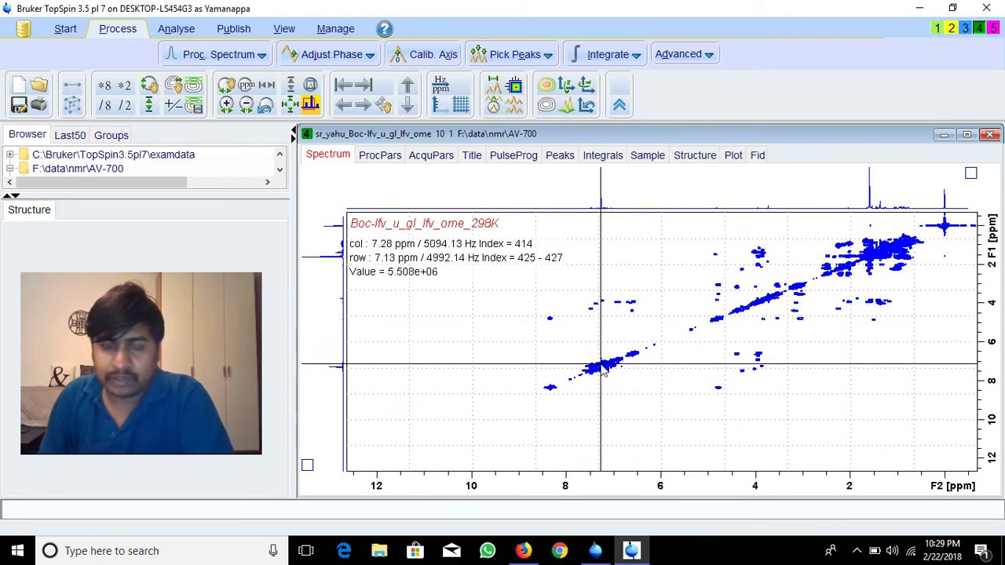
Step: Inspect the cross peaks between about 8.6 and 5.9 ppm in F2 up close, then return to the full spectrum
{"action": "left_click", "coordinate": [536, 320]}
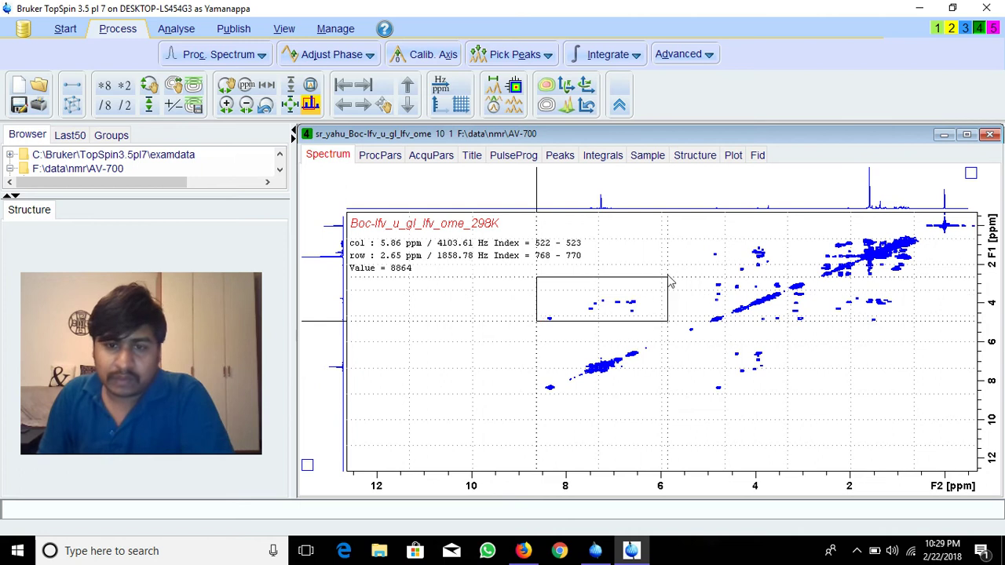
{"action": "left_click_drag", "start_coordinate": [669, 280], "coordinate": [669, 279]}
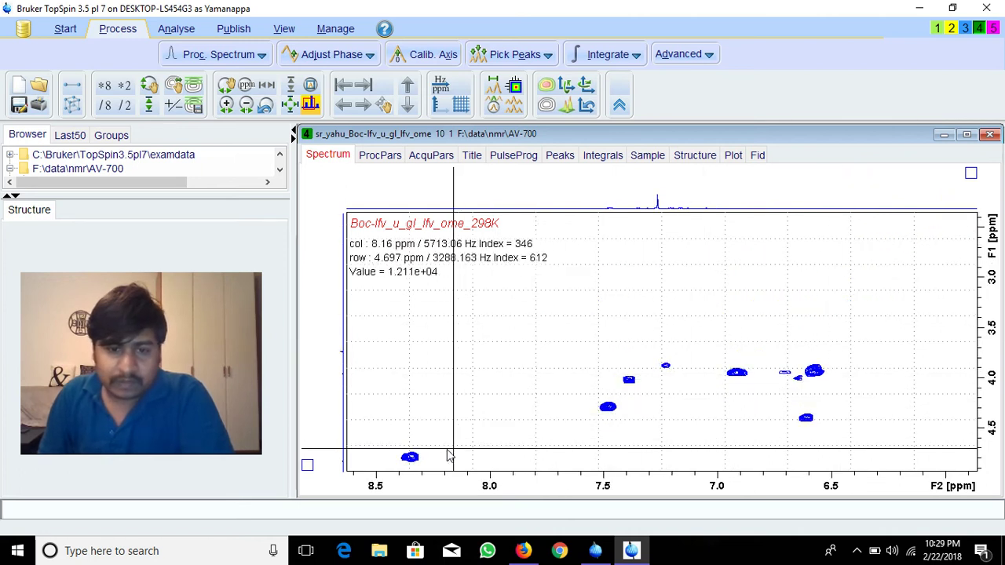
{"action": "left_click", "coordinate": [303, 109]}
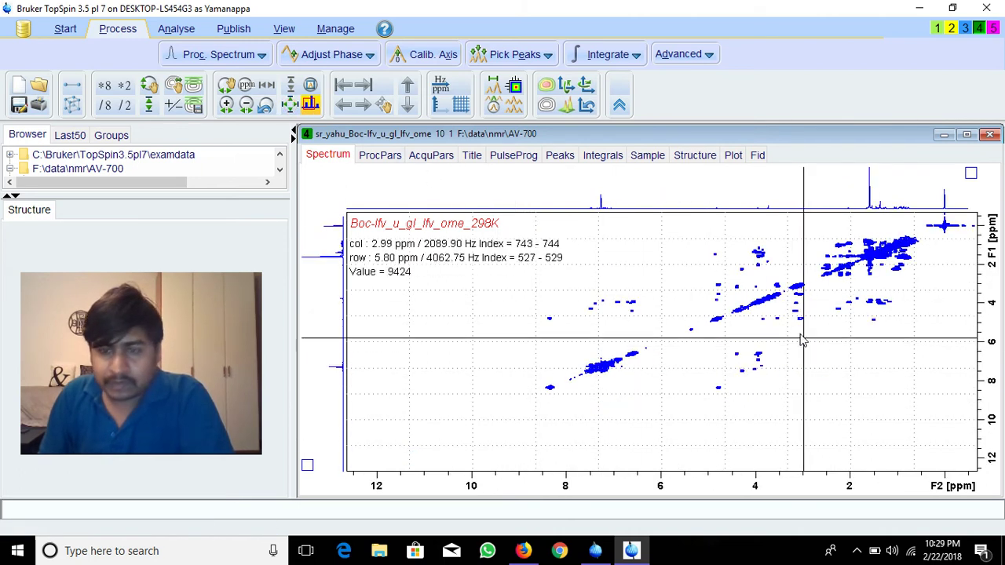
{"action": "mouse_move", "coordinate": [814, 267]}
{"action": "left_mouse_down"}
{"action": "mouse_move", "coordinate": [780, 268]}
{"action": "mouse_move", "coordinate": [697, 331]}
{"action": "left_mouse_up"}
{"action": "left_click", "coordinate": [290, 104]}
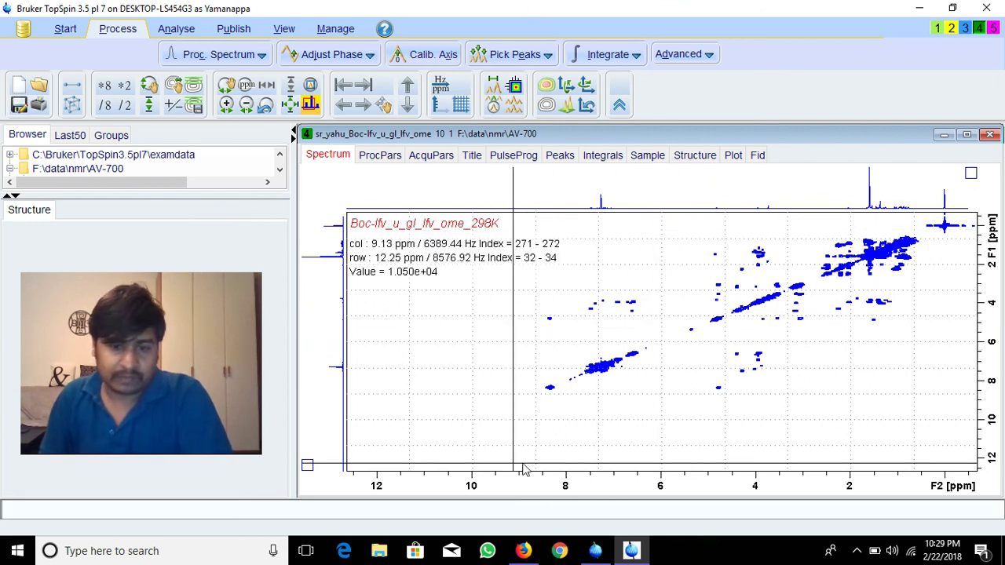
{"action": "left_click", "coordinate": [858, 552]}
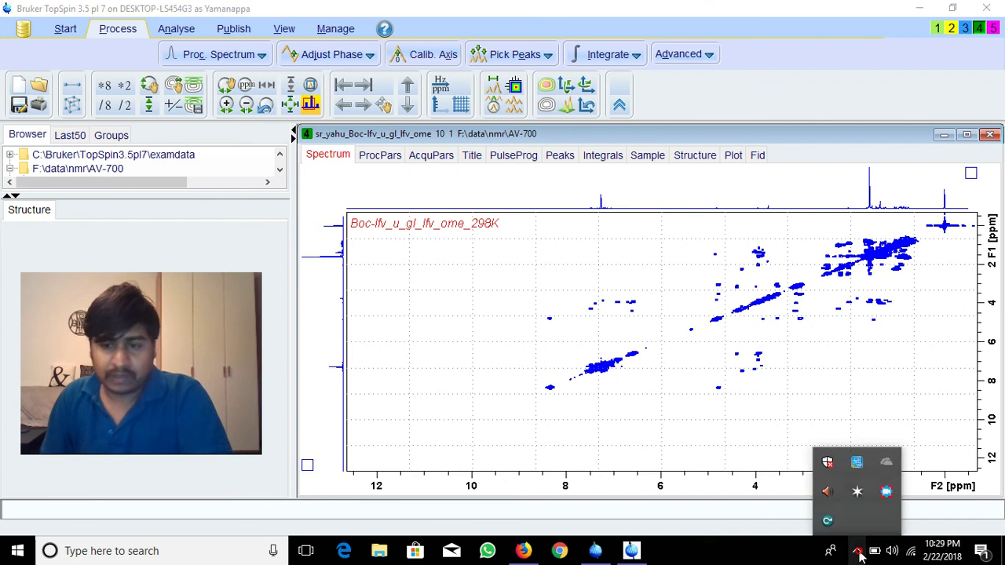
{"action": "left_click", "coordinate": [887, 493]}
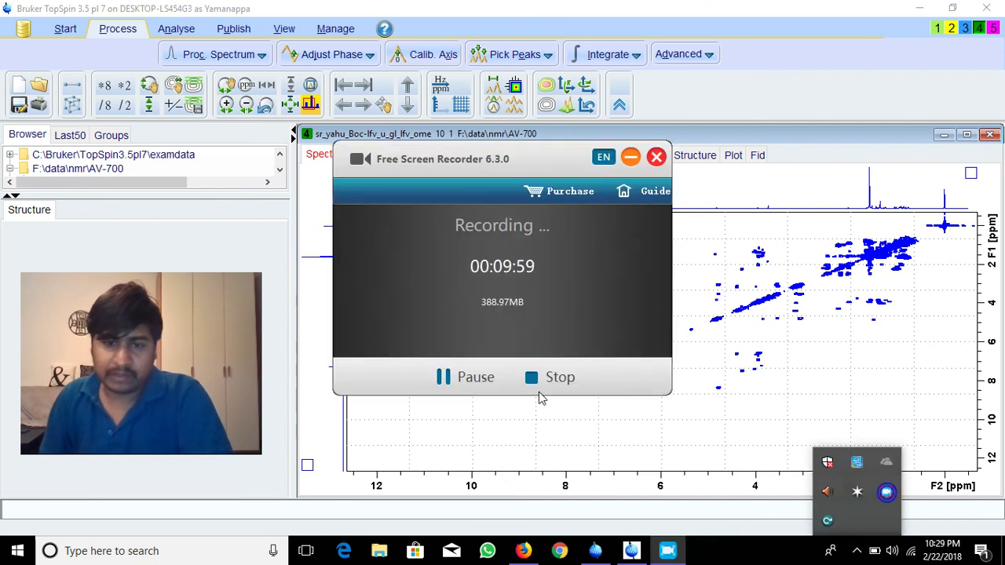